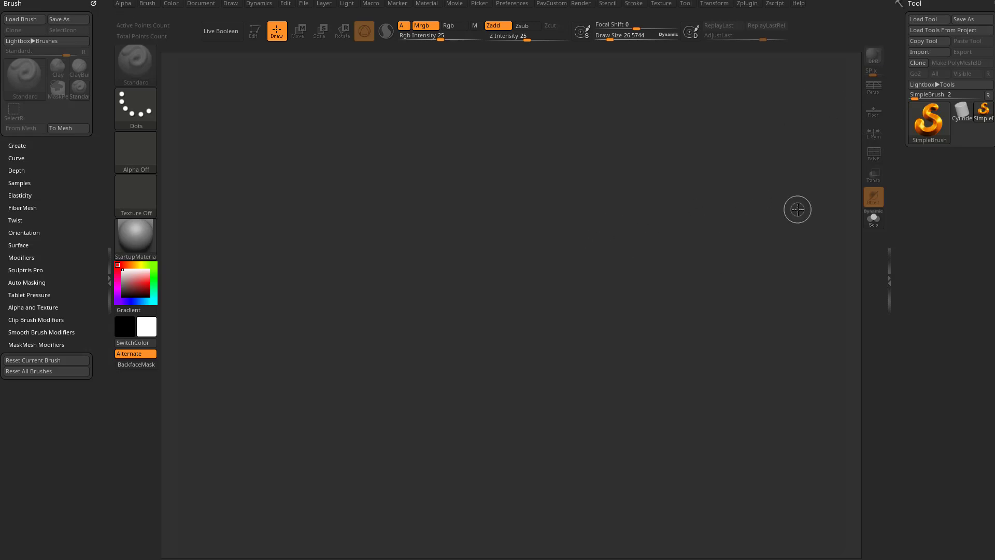
Step: Draw a Cube3D on the canvas and convert it to an editable PolyMesh3D
click(936, 115)
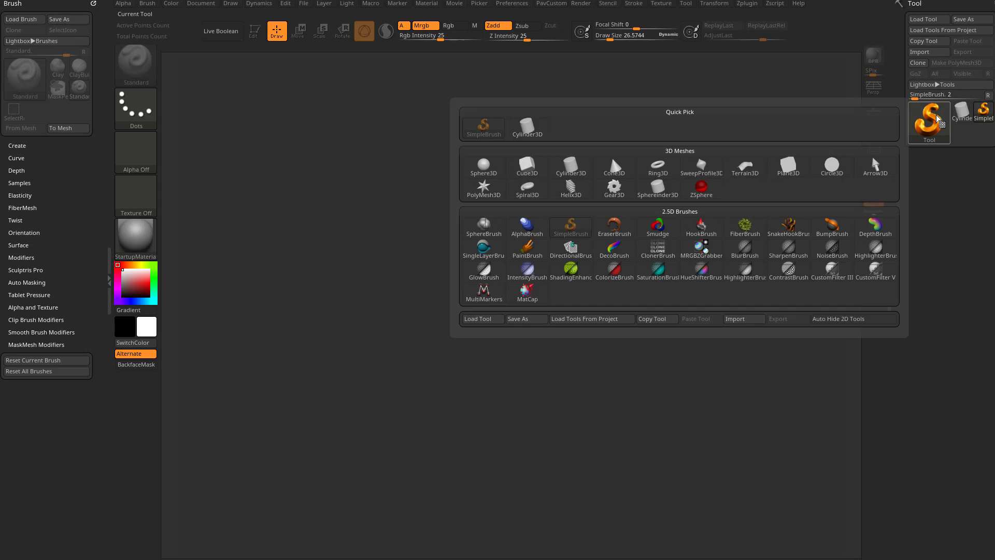
click(529, 171)
drag(473, 315, 362, 84)
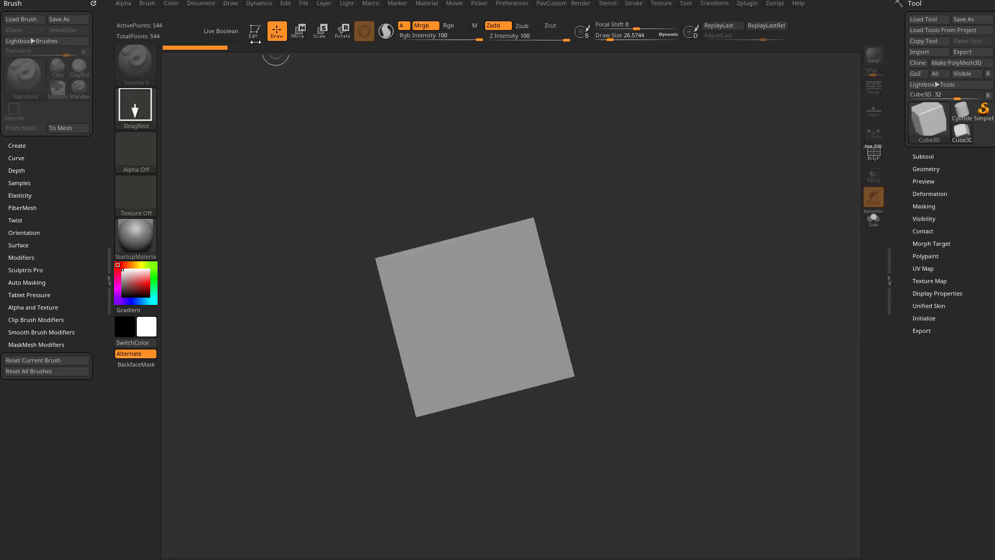
key(t)
click(956, 63)
Step: Subdivide the cube mesh five times, facing its front side straight on
mouse_move(657, 213)
mouse_down()
mouse_move(657, 235)
mouse_move(632, 189)
mouse_up()
key(ctrl)
key(ctrl+d)
key(ctrl+d)
key(ctrl+d)
key(ctrl+d)
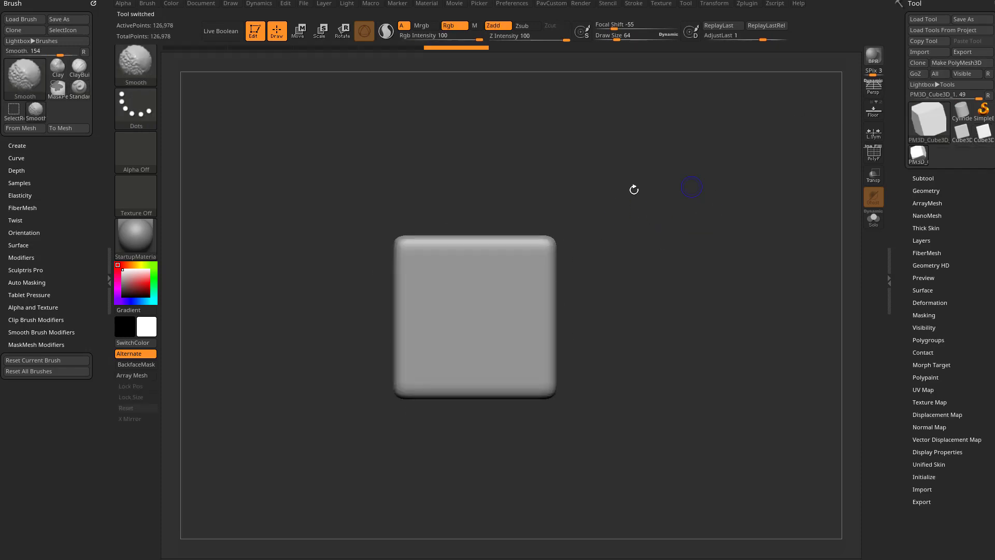
mouse_move(674, 254)
alt+mouse_down()
mouse_move(679, 240)
mouse_move(665, 266)
mouse_move(681, 256)
alt+mouse_up()
key(ctrl+d)
Step: Set the Standard brush's Draw Size to about 22.5 for sculpting on the cube's front face
key(s)
click(450, 332)
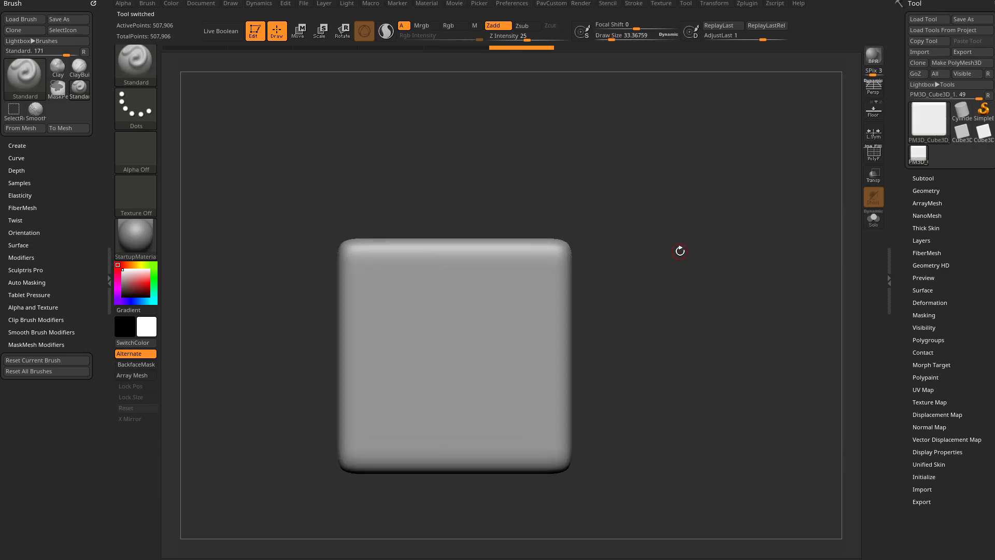
mouse_move(655, 221)
alt+mouse_down()
mouse_move(686, 206)
mouse_move(631, 205)
alt+mouse_up()
key(s)
click(449, 293)
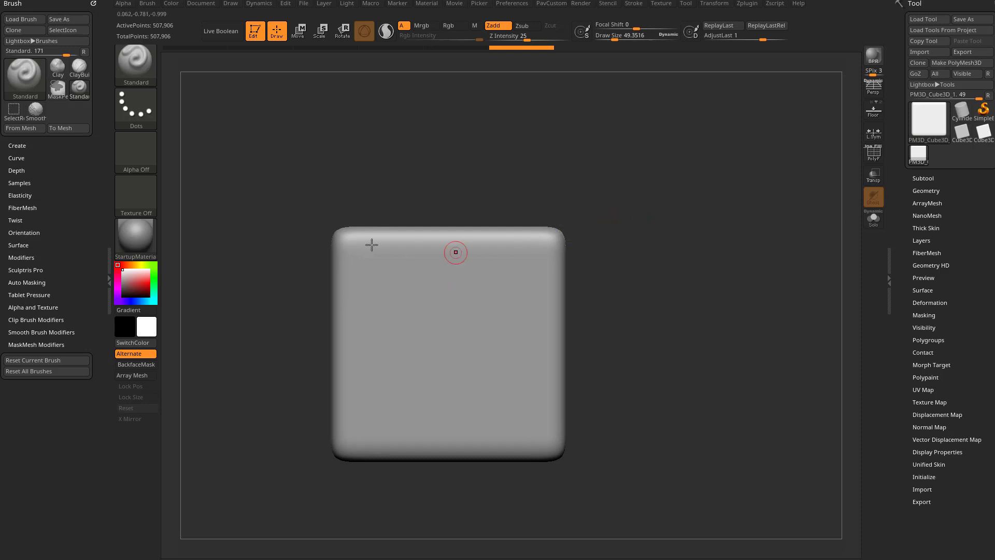
alt+drag(618, 245, 609, 217)
key(s)
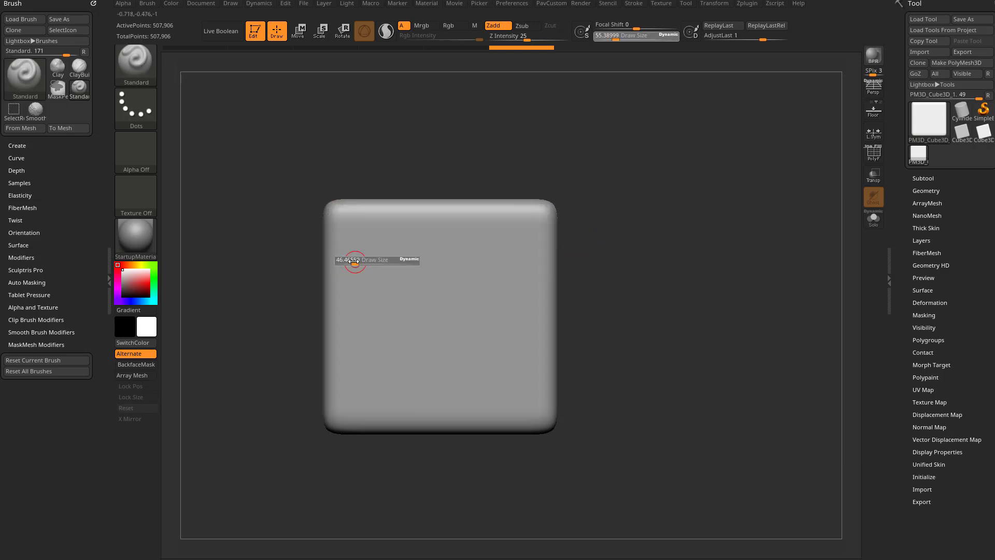
click(350, 261)
key(s)
click(365, 240)
Step: Sculpt short lower-left and long upper-right diagonal strokes on the front face, and interpolate between them using the docked Stroke palette
drag(346, 364, 364, 403)
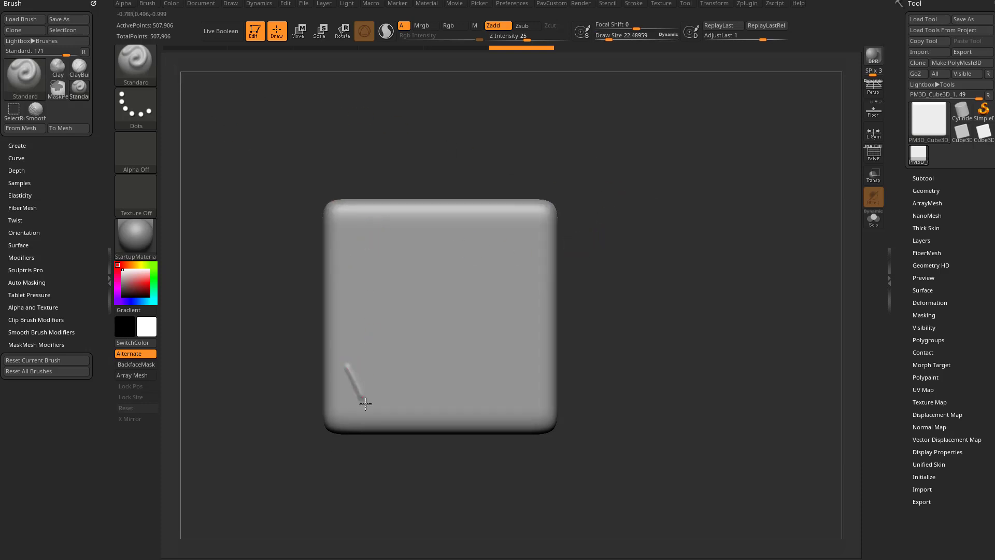
drag(457, 215, 529, 341)
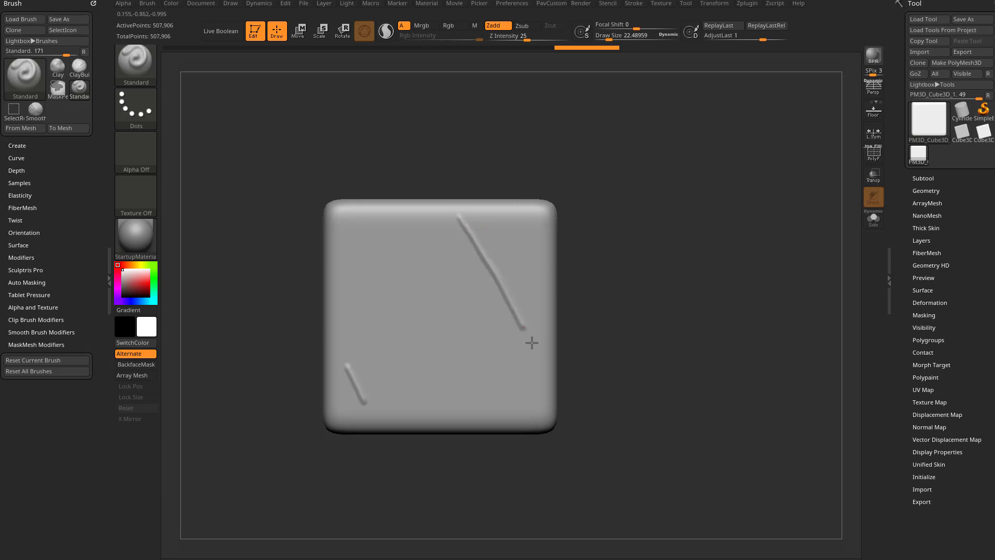
click(636, 4)
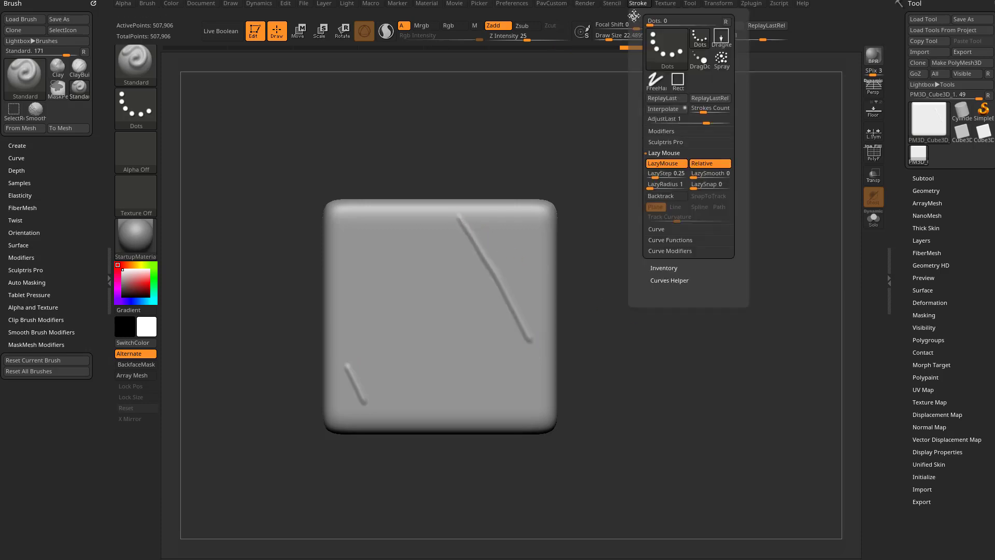
drag(634, 15, 47, 8)
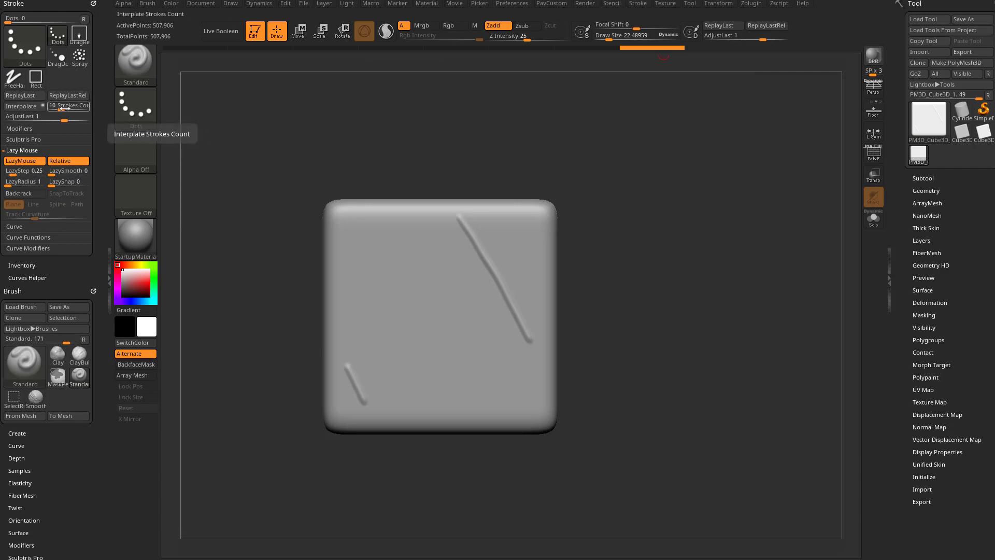
click(24, 107)
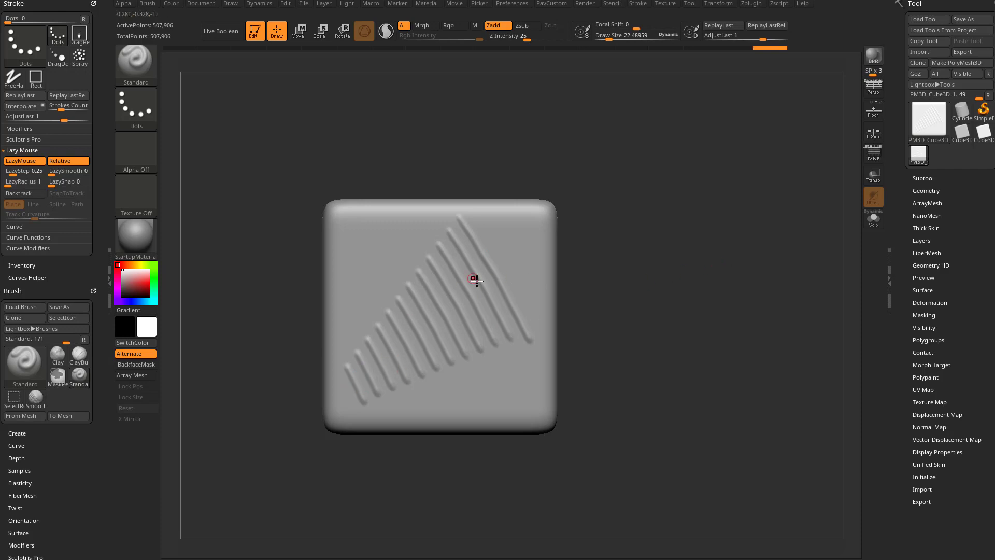
Step: Undo the interpolated strokes and both diagonal strokes until the cube's front face is clean
key(ctrl+z)
key(ctrl+z)
key(ctrl+z)
key(ctrl+z)
key(ctrl+z)
key(ctrl+z)
key(ctrl+z)
key(ctrl+z)
key(ctrl+z)
key(ctrl+z)
key(ctrl+z)
key(ctrl+z)
key(ctrl+z)
key(ctrl+z)
key(ctrl+z)
key(ctrl+z)
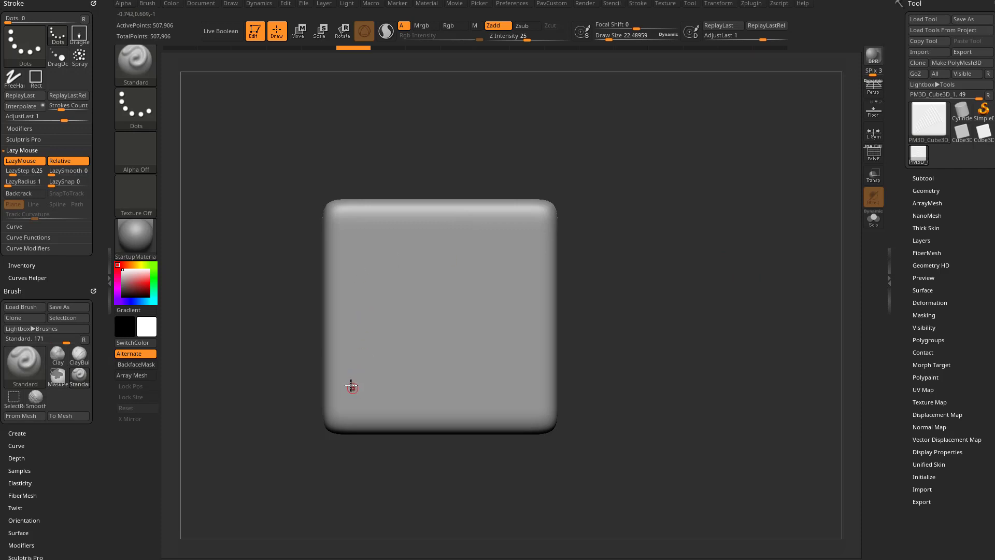
Step: Try interpolating between a short diagonal stroke and a long wavy stroke on the front face, and undo the strokes
mouse_move(461, 216)
mouse_down()
mouse_move(497, 258)
mouse_move(530, 336)
mouse_up()
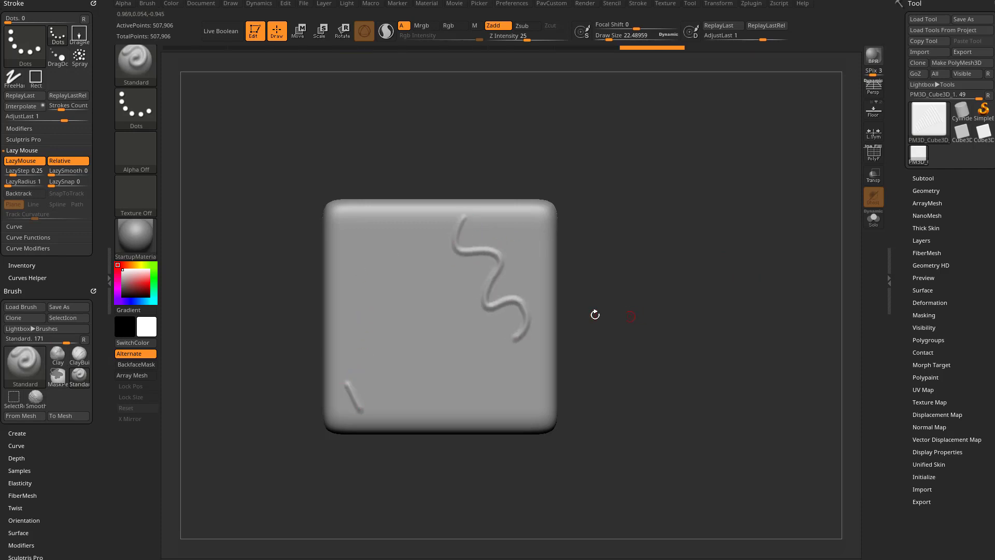
click(24, 106)
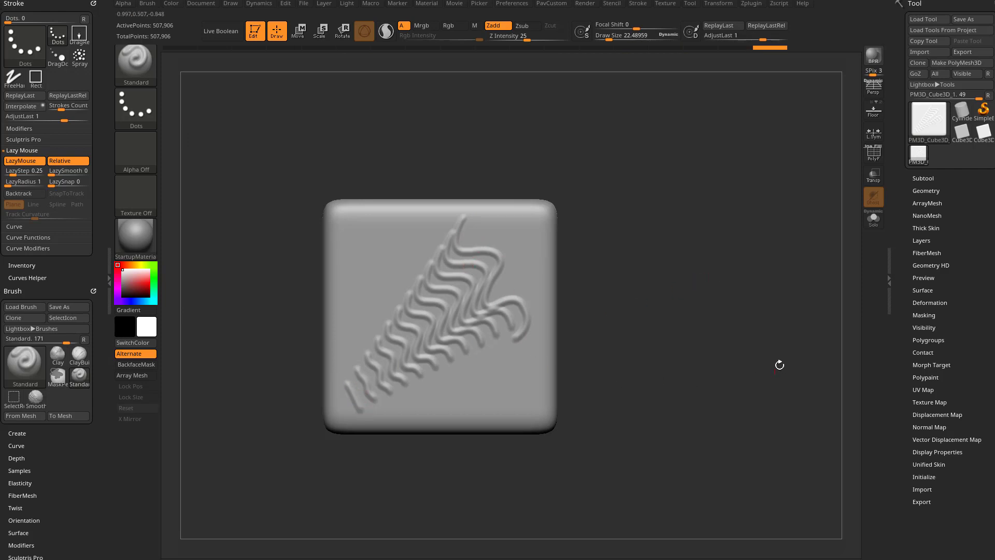
key(ctrl+z)
key(ctrl+z)
key(ctrl+z)
key(ctrl+z)
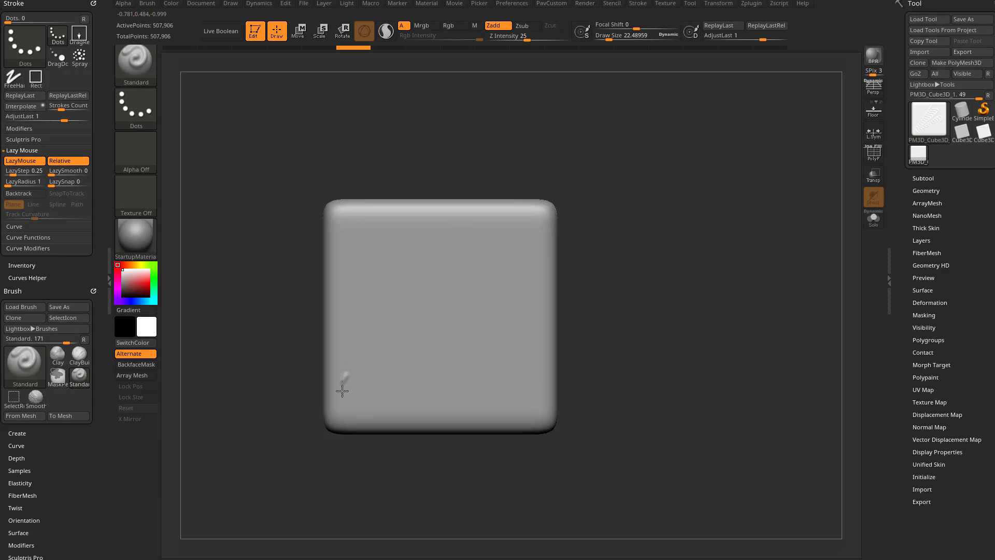
Step: Sculpt a small S-shaped stroke at lower left and a straight diagonal at upper right, and interpolate between them
drag(342, 390, 349, 412)
drag(467, 217, 528, 325)
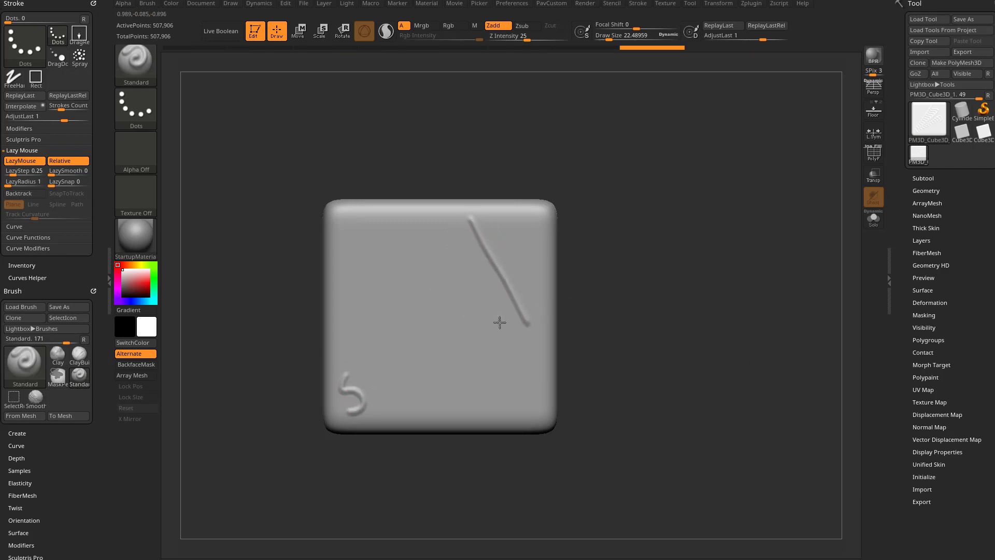
click(20, 106)
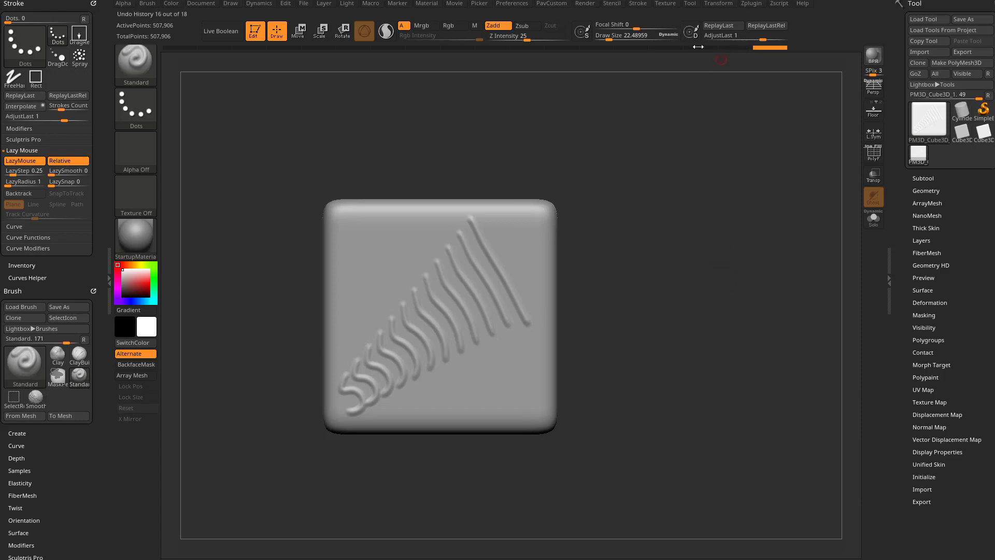
Step: Mark the unsculpted state in the undo history as reference and adjust the interpolated strokes' strength with AdjustLast
click(698, 46)
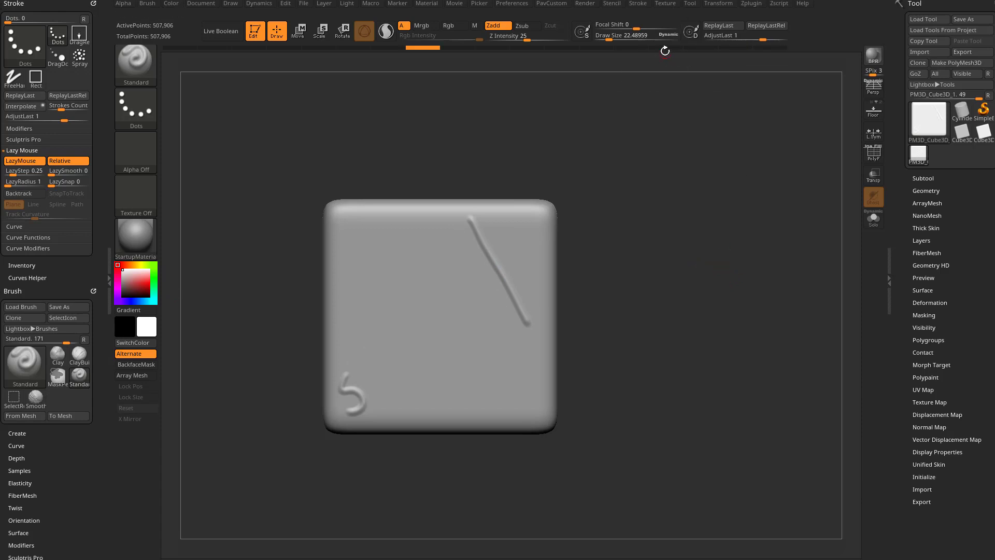
click(647, 48)
drag(392, 46, 365, 47)
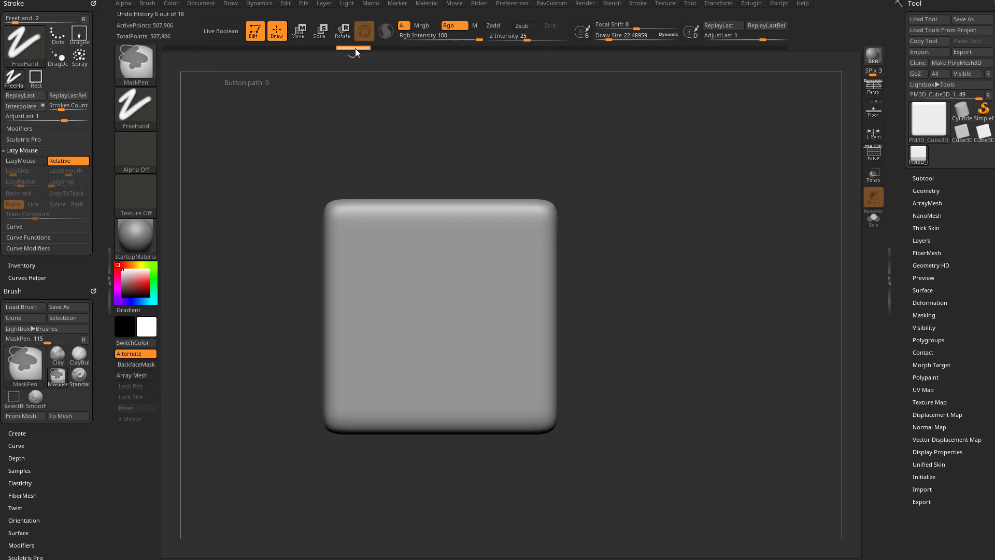
click(762, 48)
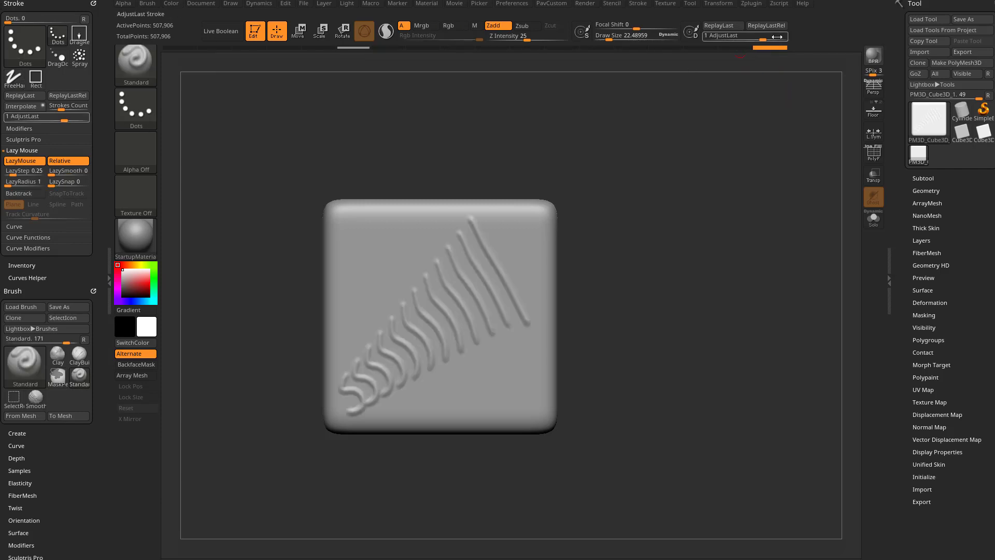
mouse_move(777, 36)
mouse_down()
mouse_move(751, 39)
mouse_move(785, 38)
mouse_up()
Step: Mask the points changed by the sculpted strokes, and undo the mask
scroll(925, 162, down, 3)
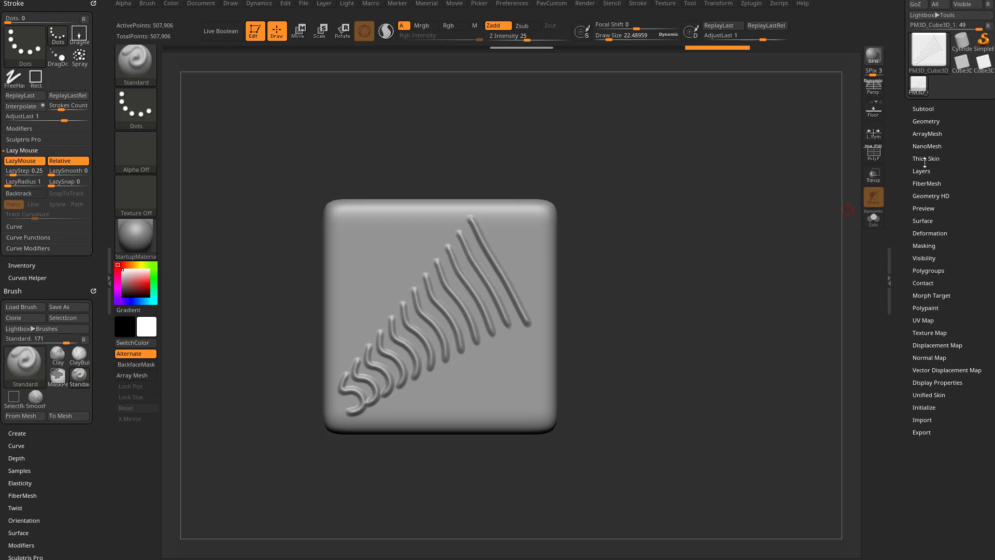
key(shift)
click(924, 245)
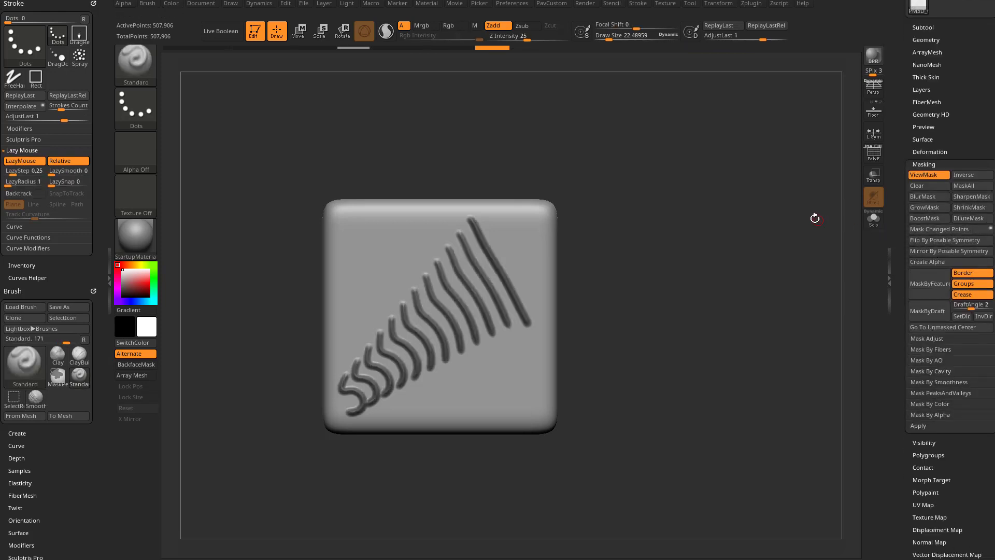
key(ctrl+h)
Step: Assign the points changed by the strokes to their own polygroup and check the grouping with the polyframe display
click(928, 455)
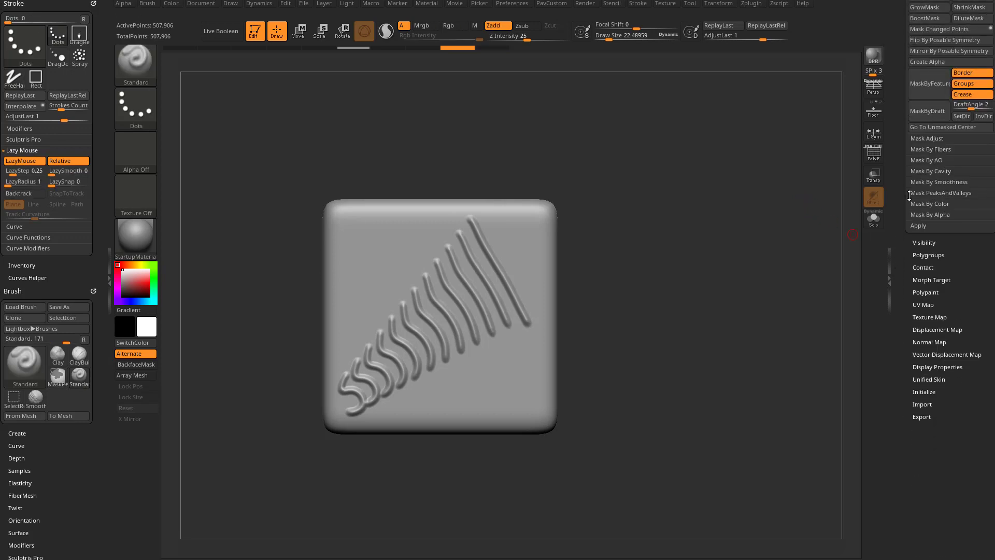
key(shift)
scroll(899, 261, down, 3)
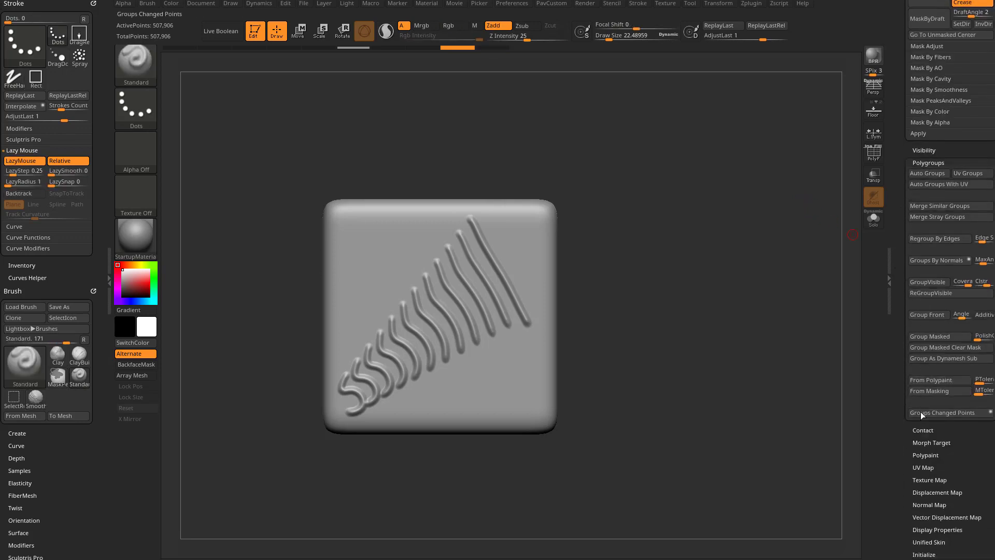
click(879, 160)
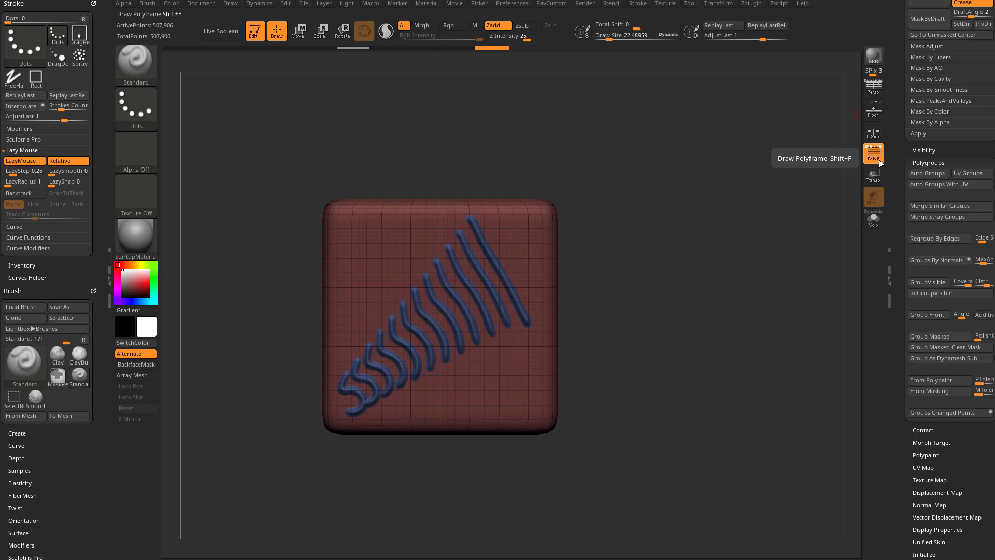
click(879, 159)
drag(901, 154, 911, 339)
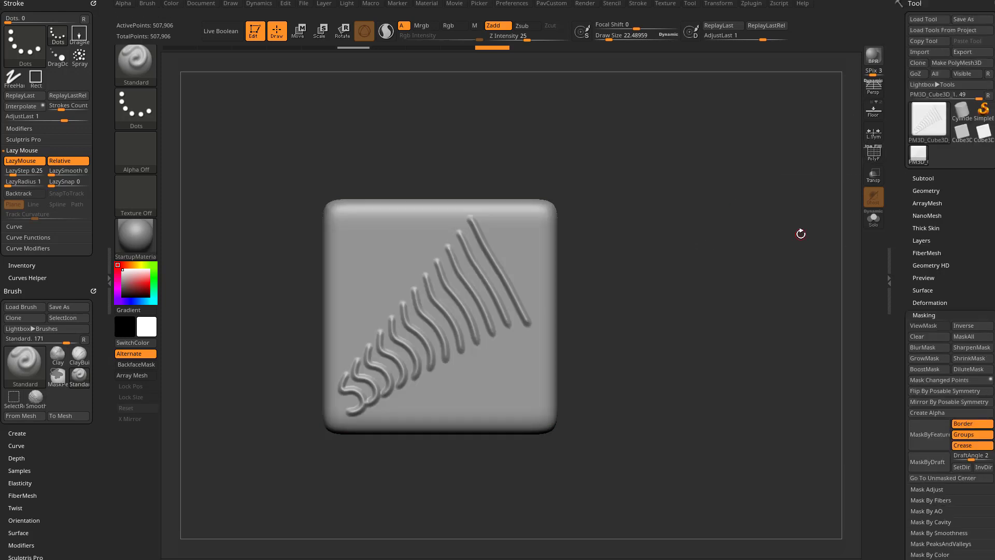
Step: Turn the cube to a blank side and give the Standard brush the DragRect stroke with Alpha 06
drag(721, 193, 691, 185)
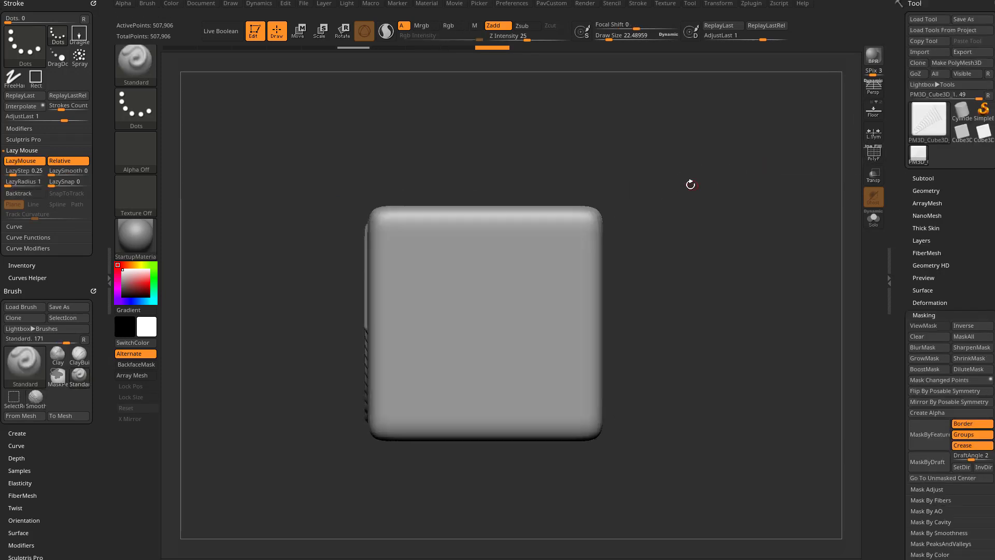
click(135, 104)
click(237, 119)
click(135, 150)
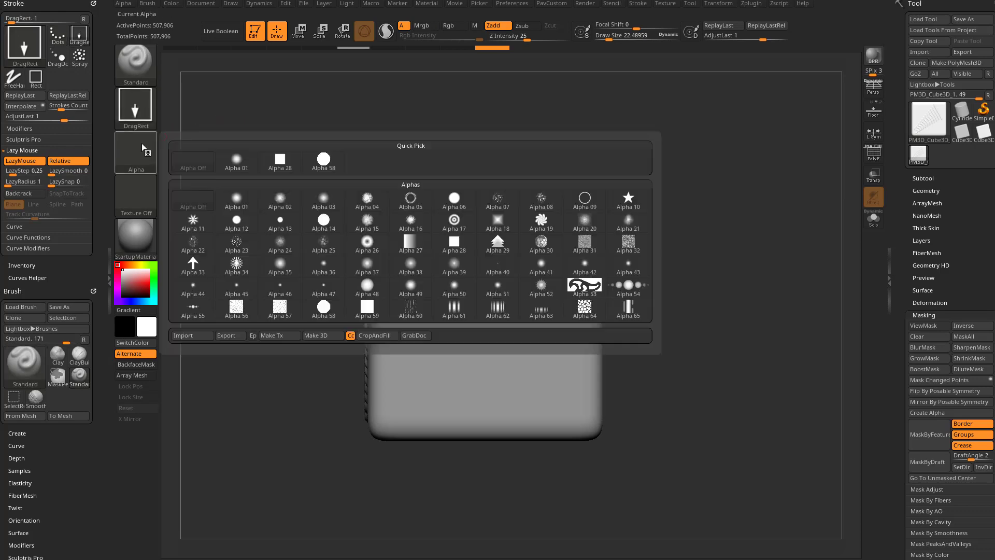
click(454, 202)
Step: Set the brush's Focal Shift to -100 and Z Intensity to 34, and turn LazyMouse off
drag(612, 28, 577, 33)
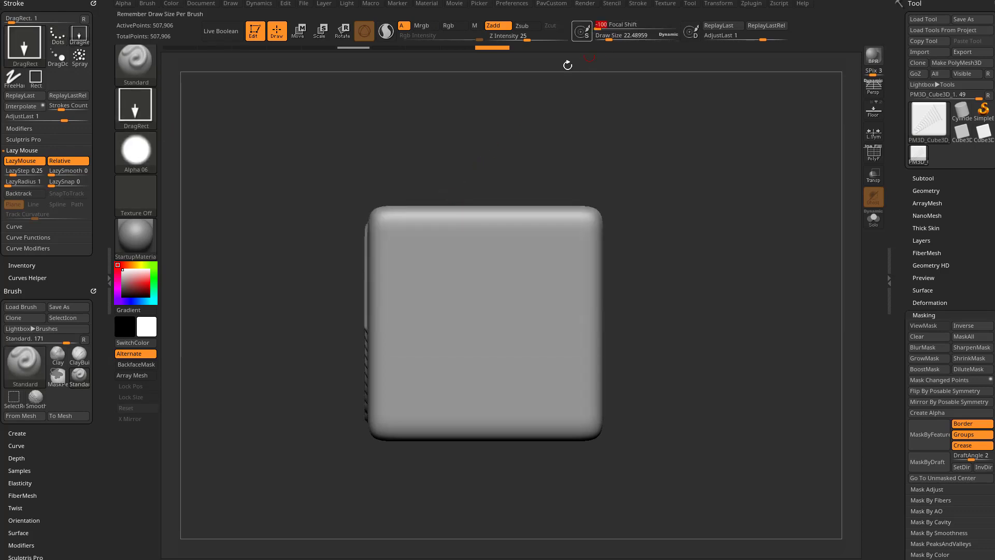
alt+drag(671, 210, 648, 209)
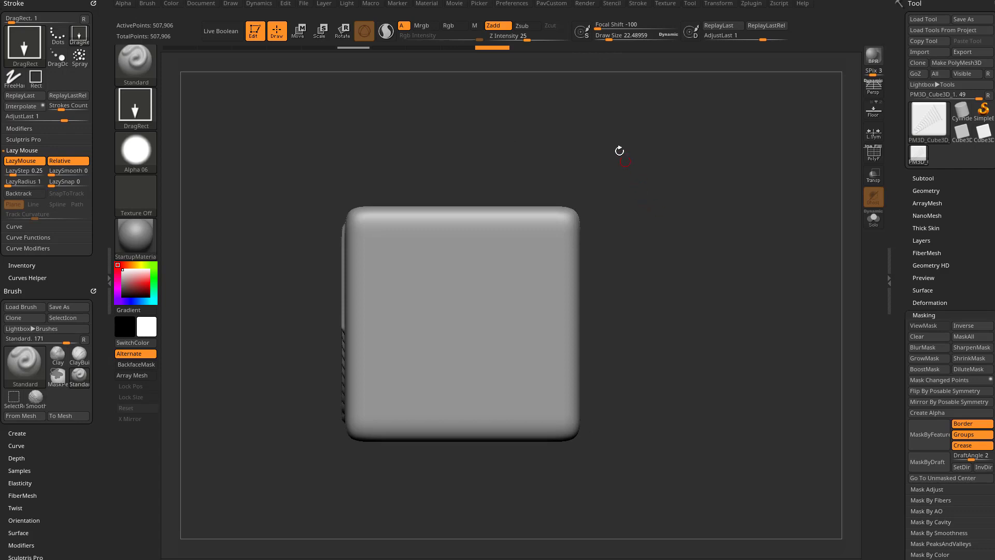
click(533, 39)
key(l)
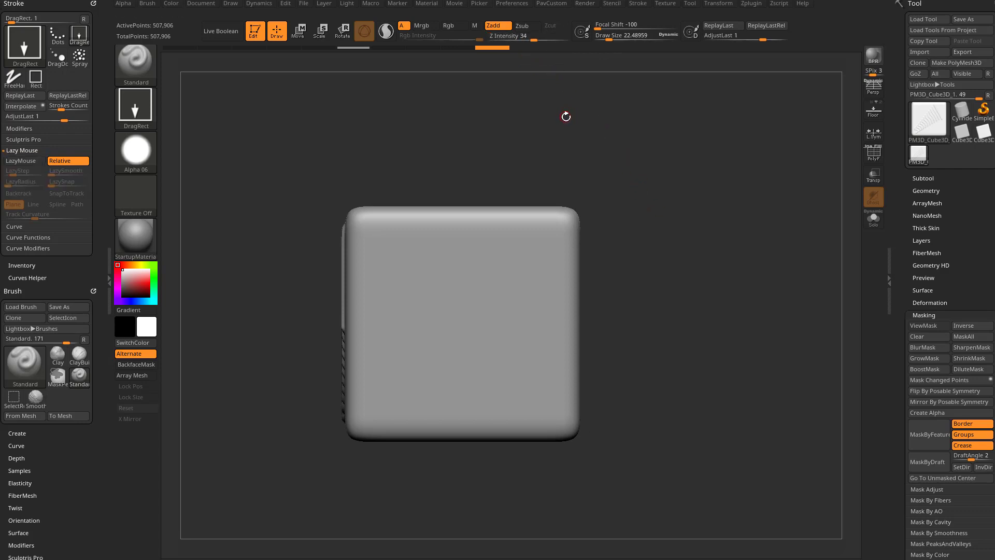
Step: Try stamping a raised disc near the blank side's upper-left corner, and step the undo history back to before it
drag(382, 244, 400, 251)
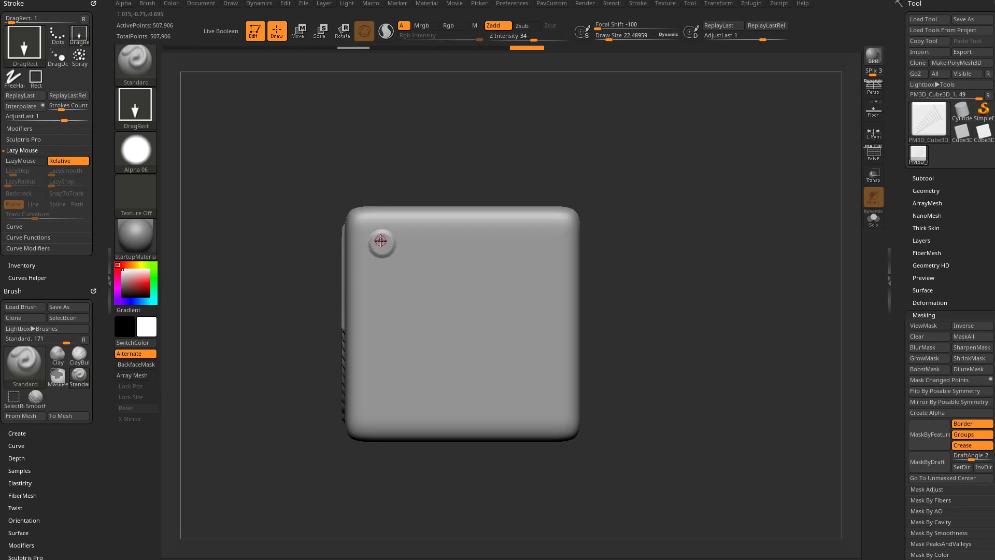
click(357, 48)
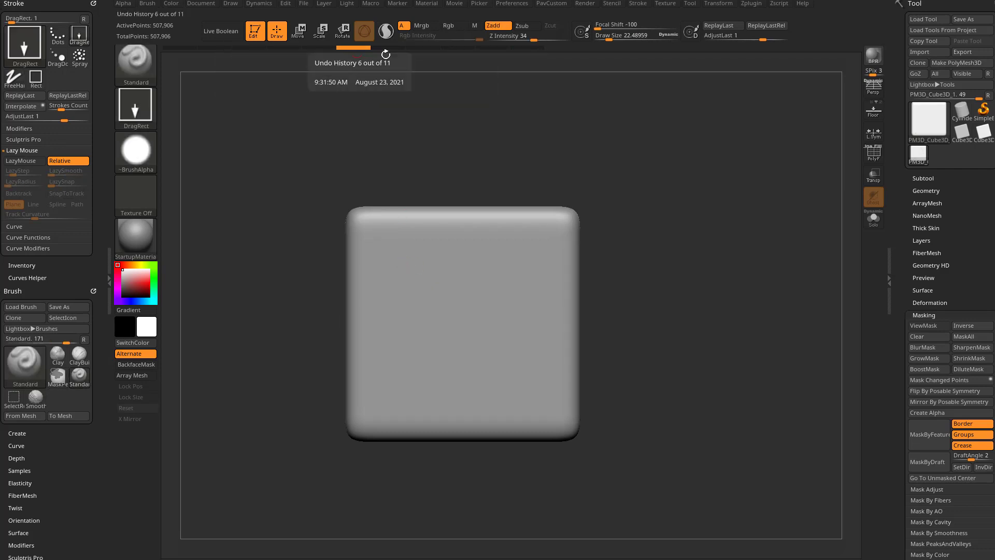
click(539, 48)
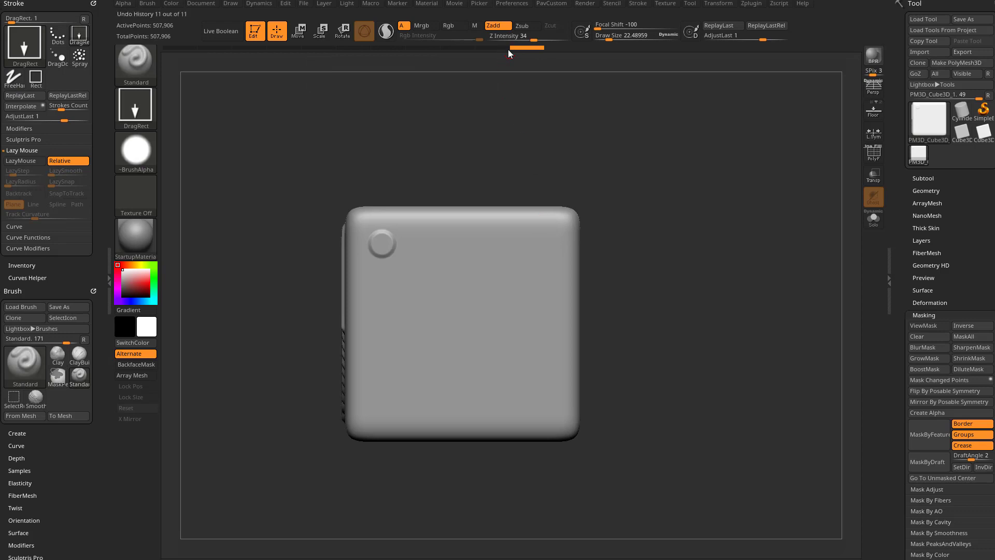
click(493, 48)
Step: Try interpolating between a larger disc stamped near the upper-left corner and a smaller one near the lower-right corner, and undo the strokes
mouse_move(386, 246)
mouse_down()
mouse_move(396, 249)
mouse_move(384, 251)
mouse_up()
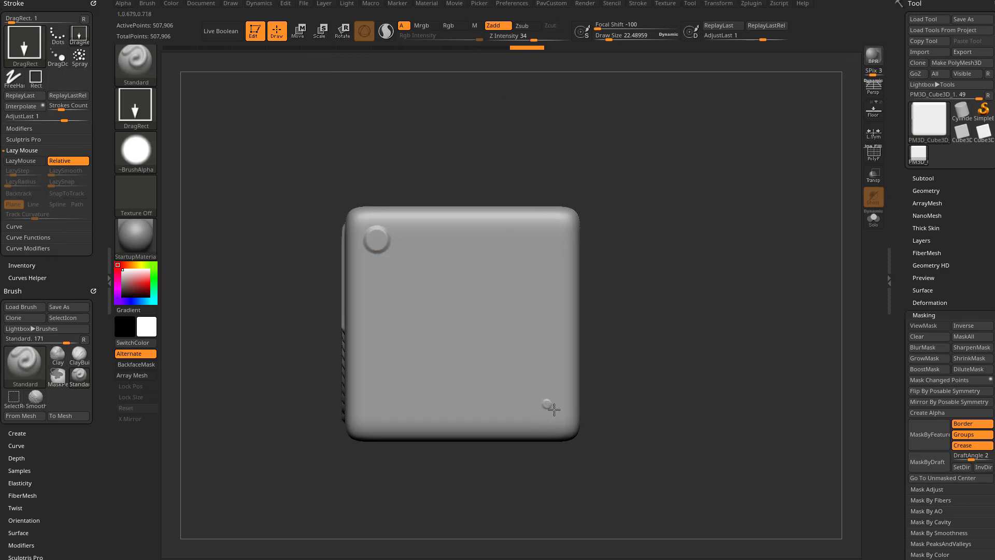
drag(553, 409, 555, 410)
click(31, 107)
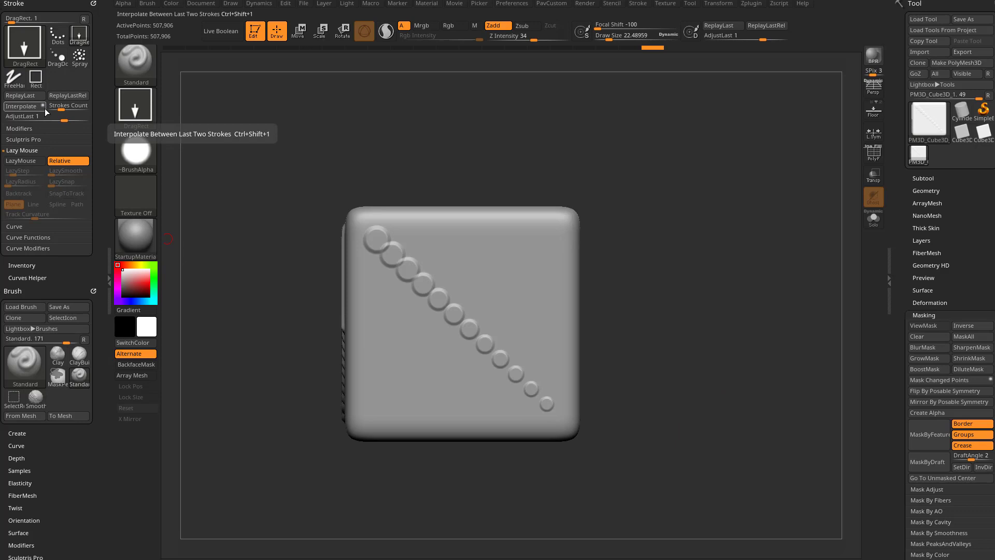
key(ctrl+z)
key(ctrl+z)
key(ctrl+z)
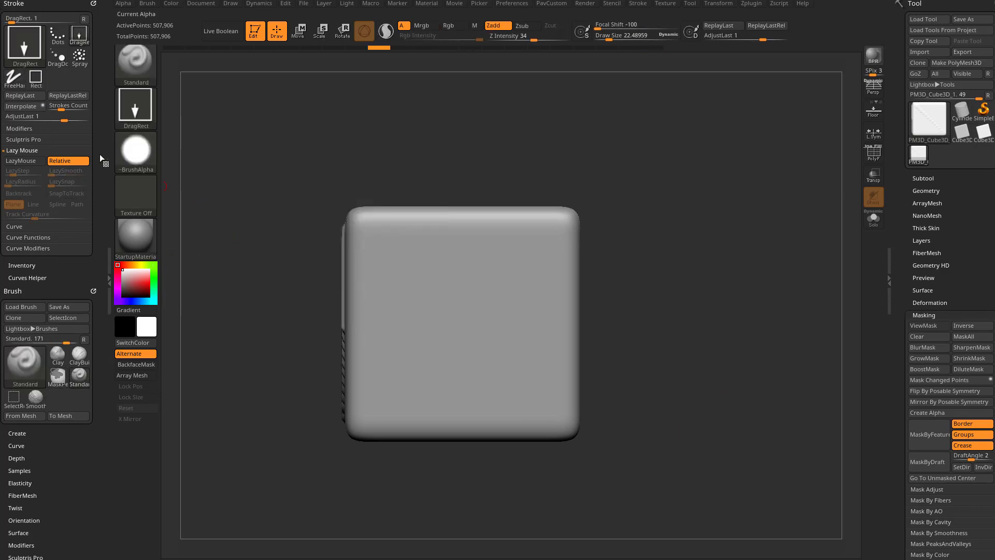
Step: Switch Interpolate to its other mode, stamp a small disc near the upper-left corner and a larger one near the lower-right, and interpolate between them
click(43, 105)
alt+drag(719, 241, 699, 250)
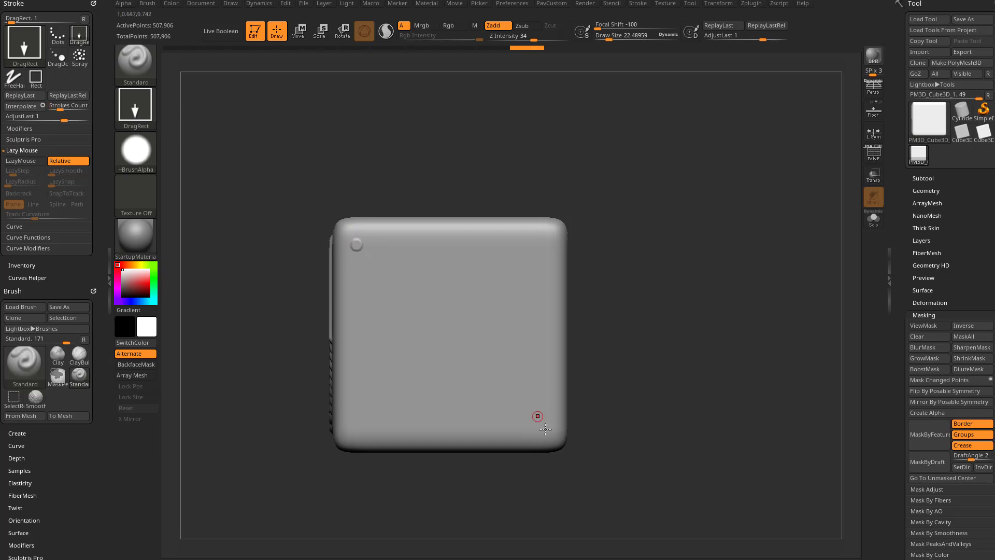
drag(531, 410, 620, 411)
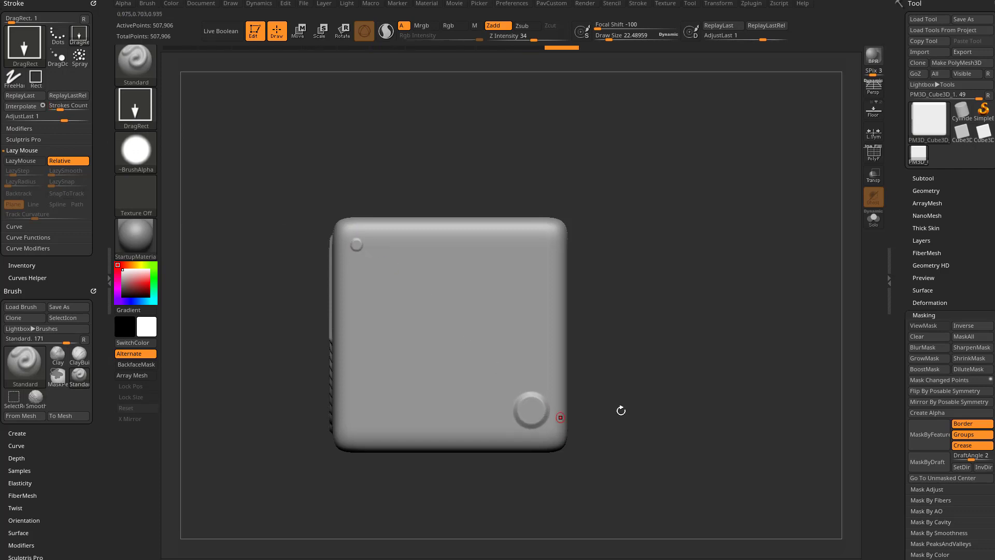
click(31, 108)
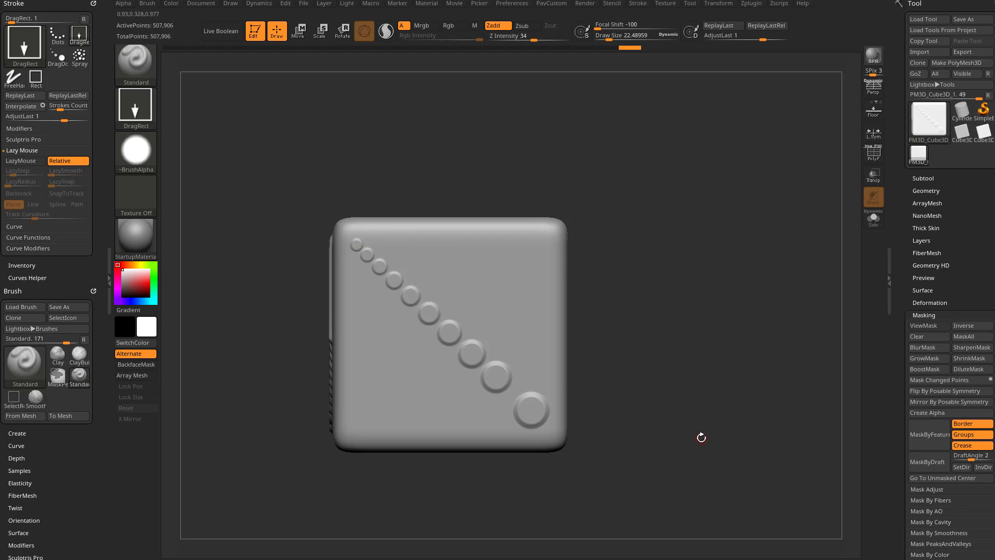
Step: Turn the cube to another blank side, restore the previous Interpolate mode and choose the DragDot stroke
drag(694, 423, 631, 211)
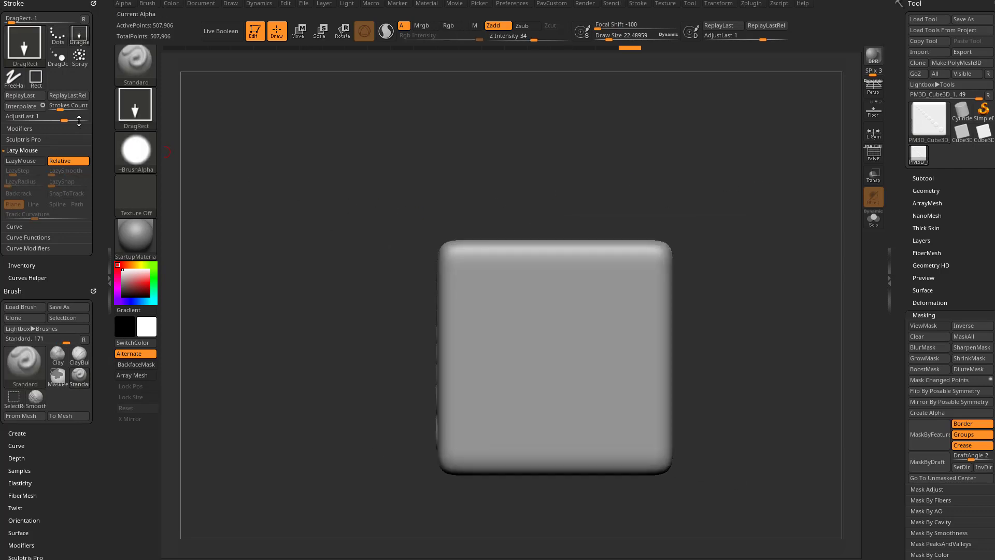
click(44, 107)
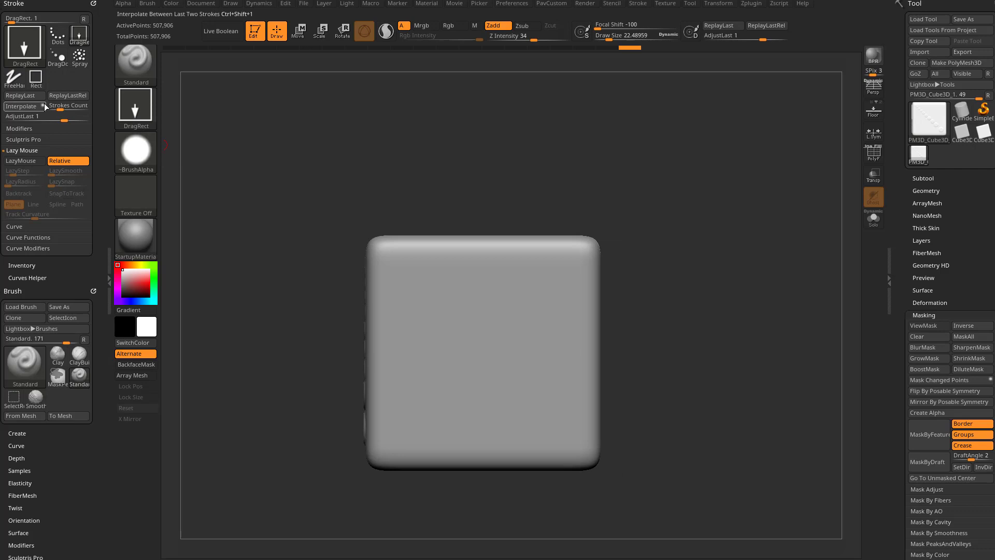
click(132, 109)
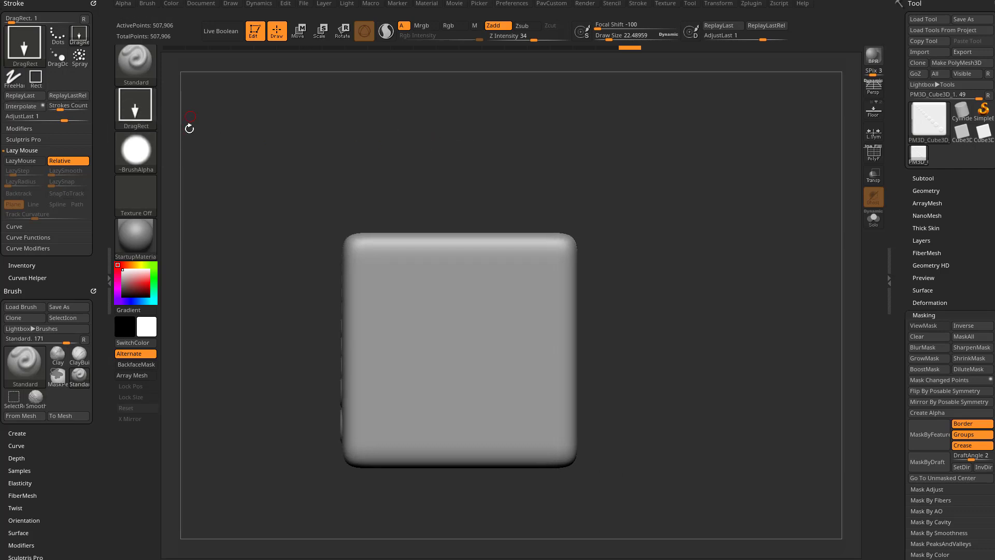
click(410, 117)
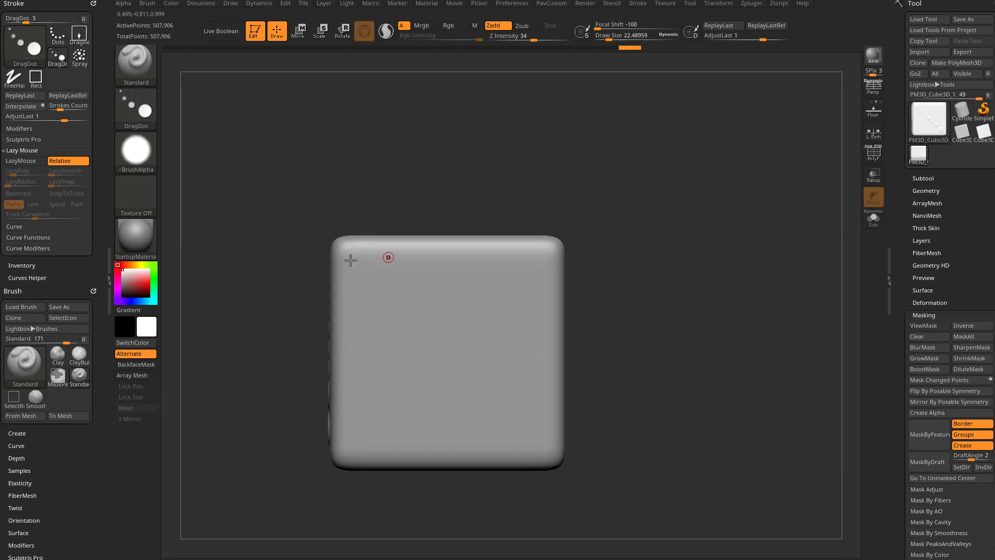
Step: Enlarge the brush's Draw Size to about 87
key(s)
drag(368, 273, 378, 274)
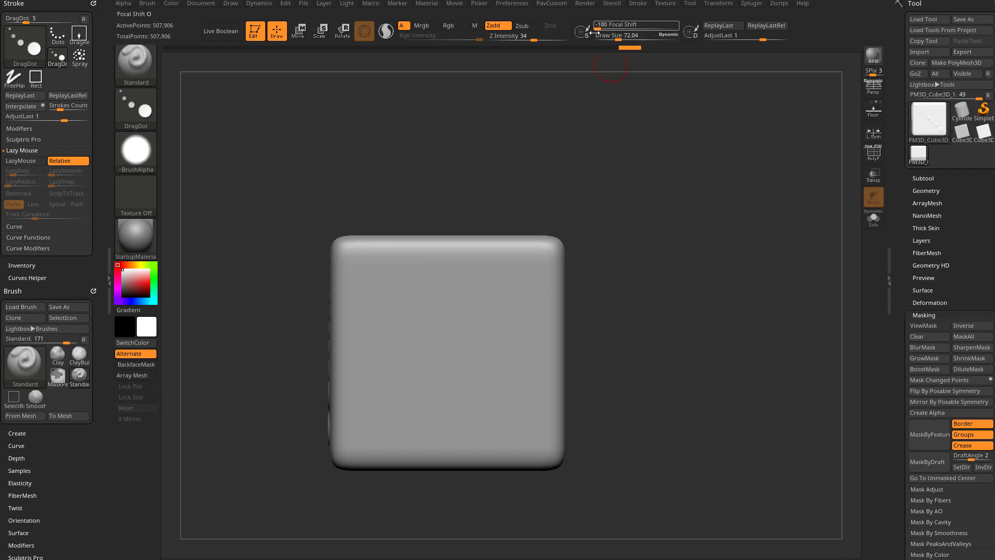
drag(617, 41, 621, 41)
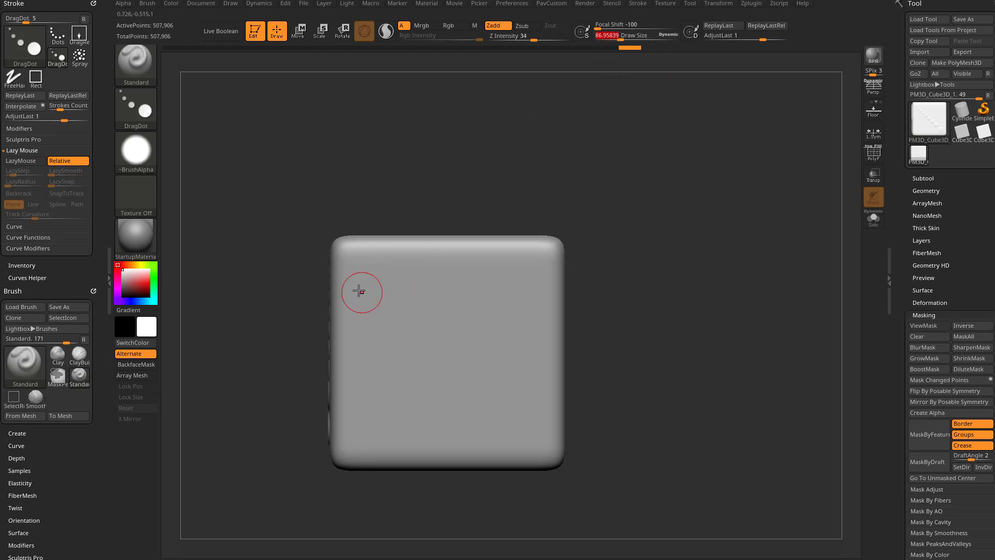
Step: Try placing equal discs near the upper-left and lower-right corners, interpolate between them in each Interpolate mode, and undo the strokes
drag(363, 265, 356, 265)
drag(527, 436, 541, 441)
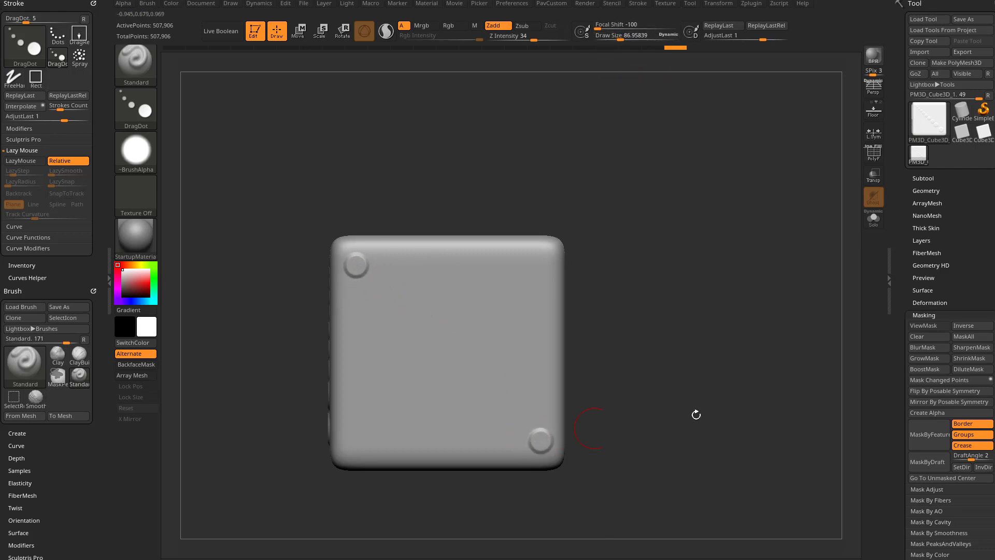
click(30, 106)
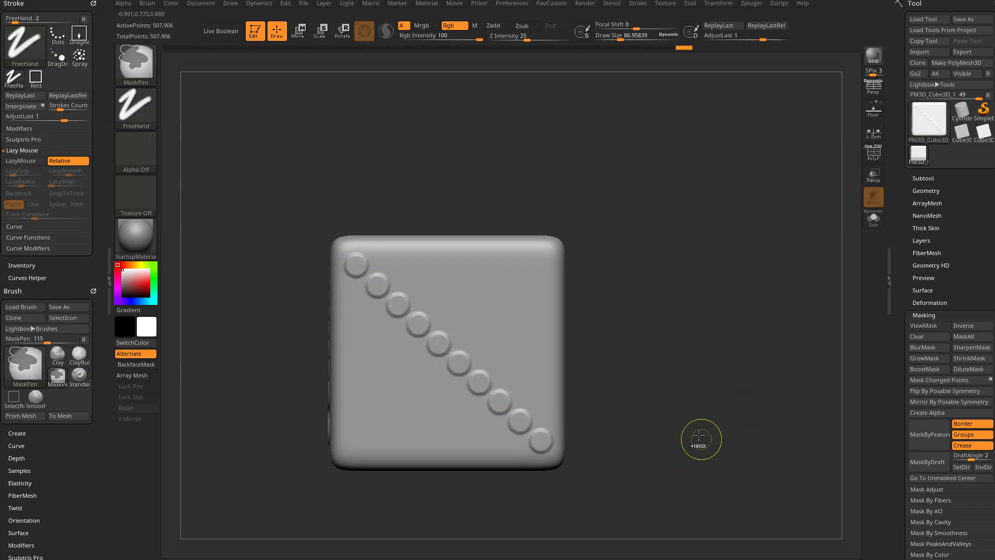
key(ctrl+z)
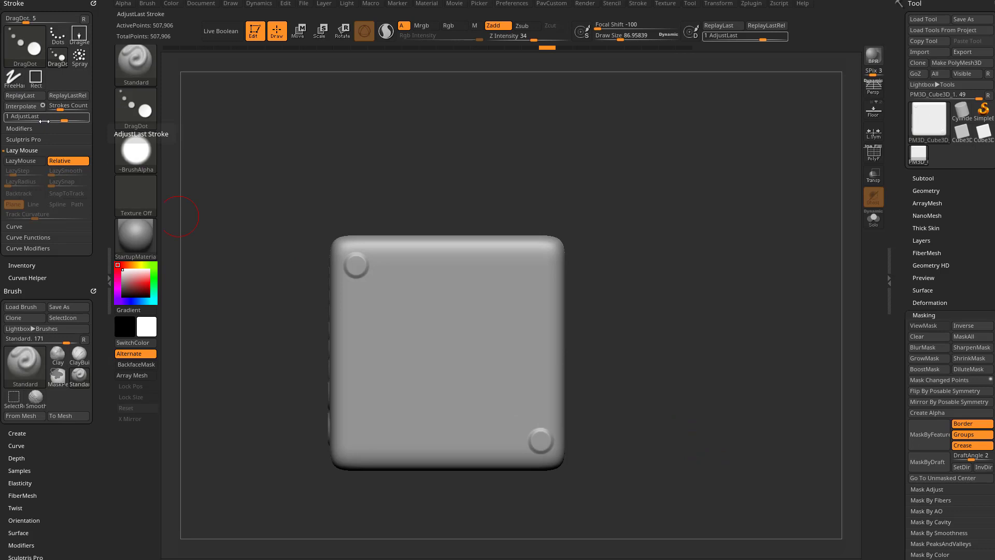
click(25, 105)
key(ctrl+z)
key(ctrl+z)
key(ctrl+z)
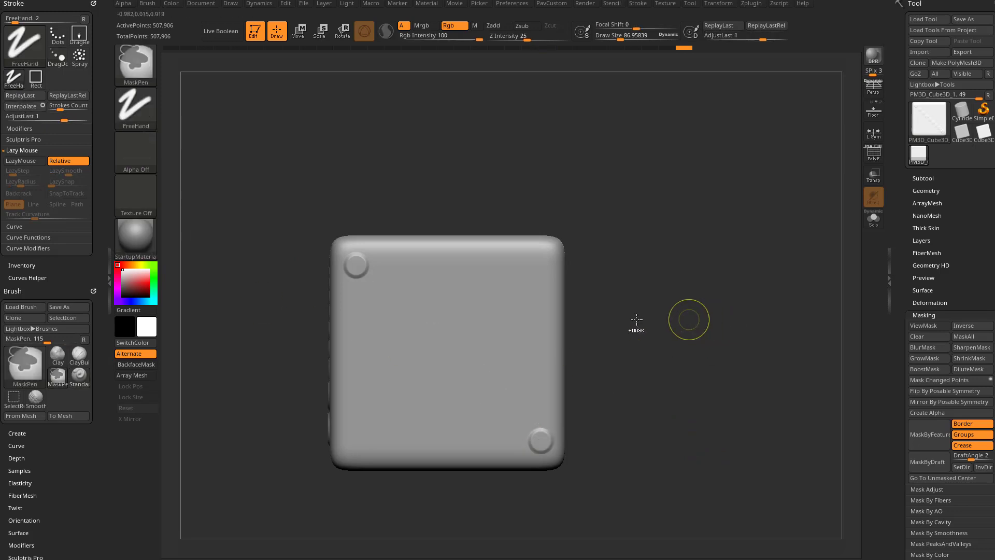
Step: Try placing a fresh pair of equal discs at opposite corners, interpolate between them, and undo the strokes
click(356, 264)
click(538, 436)
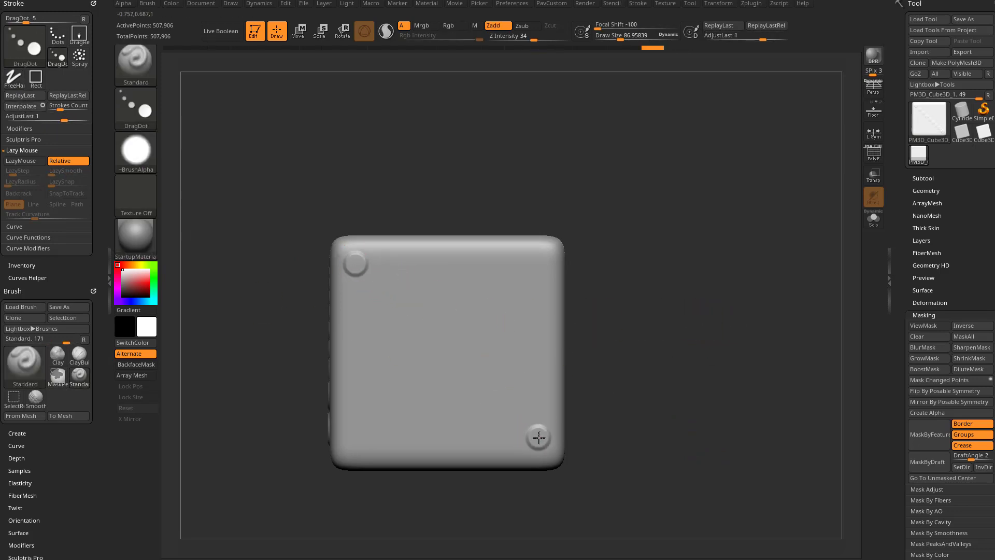
click(26, 106)
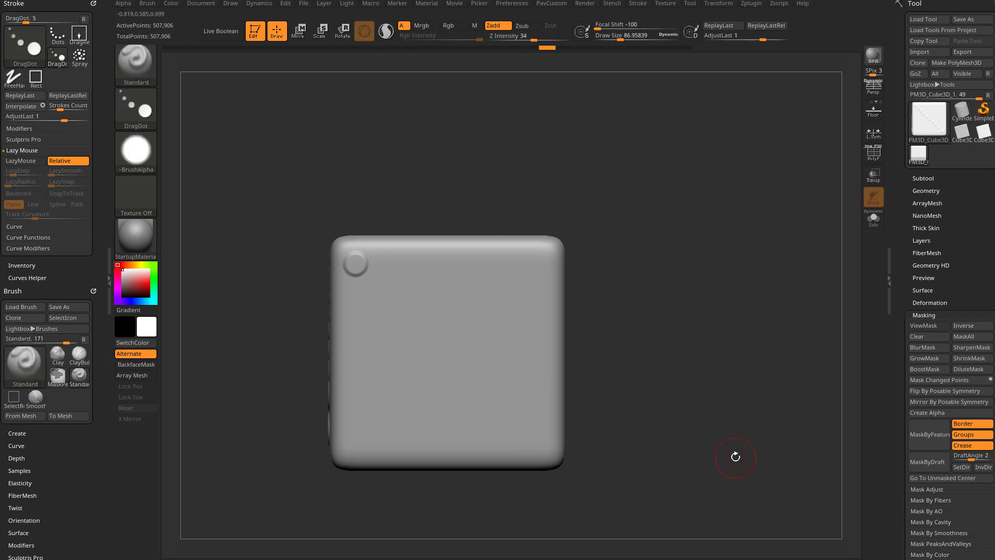
key(ctrl+z)
key(ctrl+z)
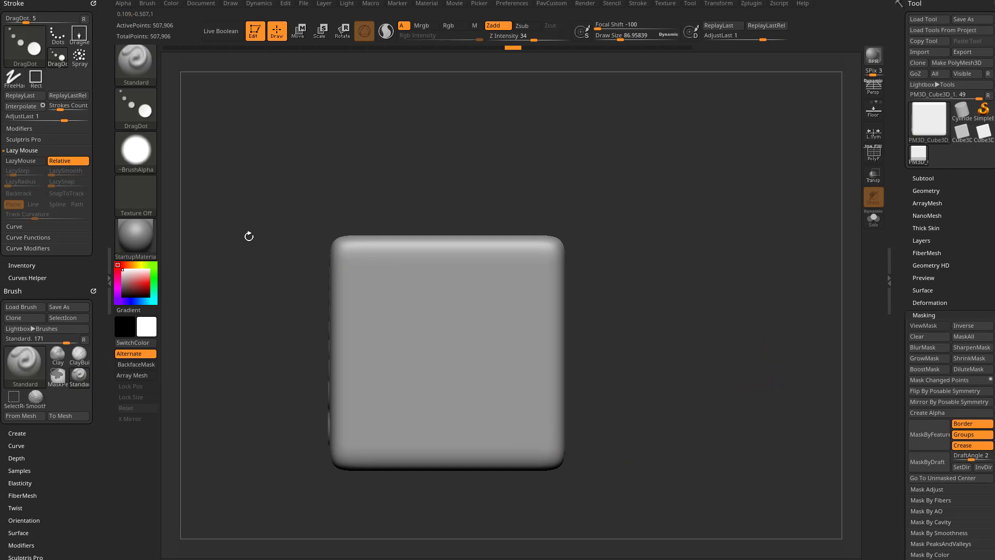
Step: Reduce the Draw Size to about 58.5 and switch the stroke back to DragRect
key(s)
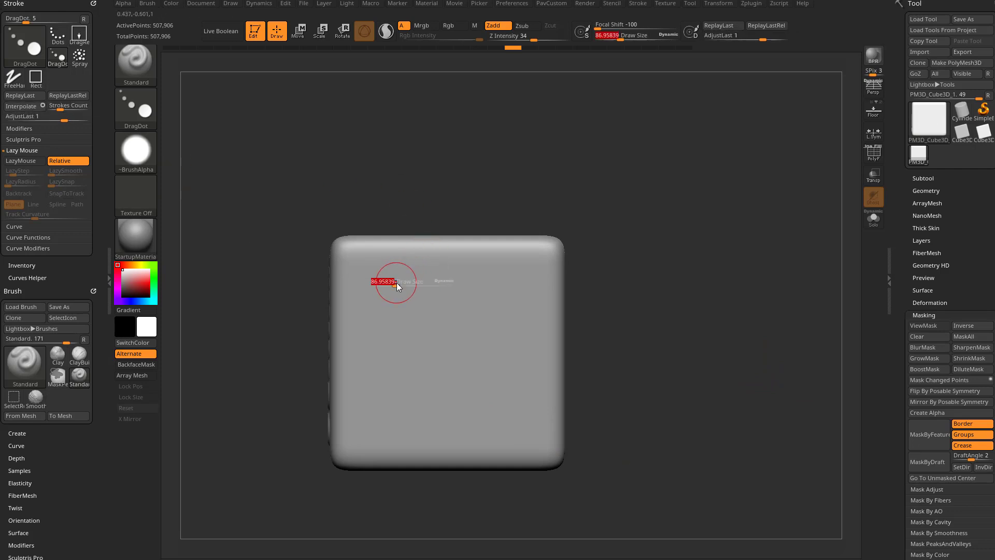
drag(396, 286, 386, 285)
click(135, 108)
click(234, 118)
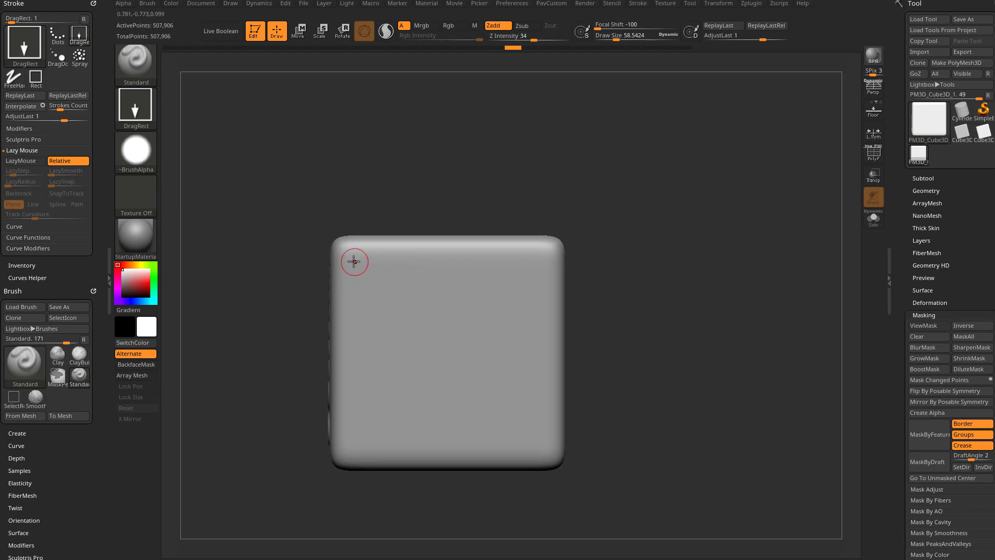
Step: Stamp a small disc near the upper-left corner and a larger one near the lower-right, interpolate with Strokes Count 5, and undo the interpolation
drag(361, 266, 363, 268)
drag(520, 427, 548, 434)
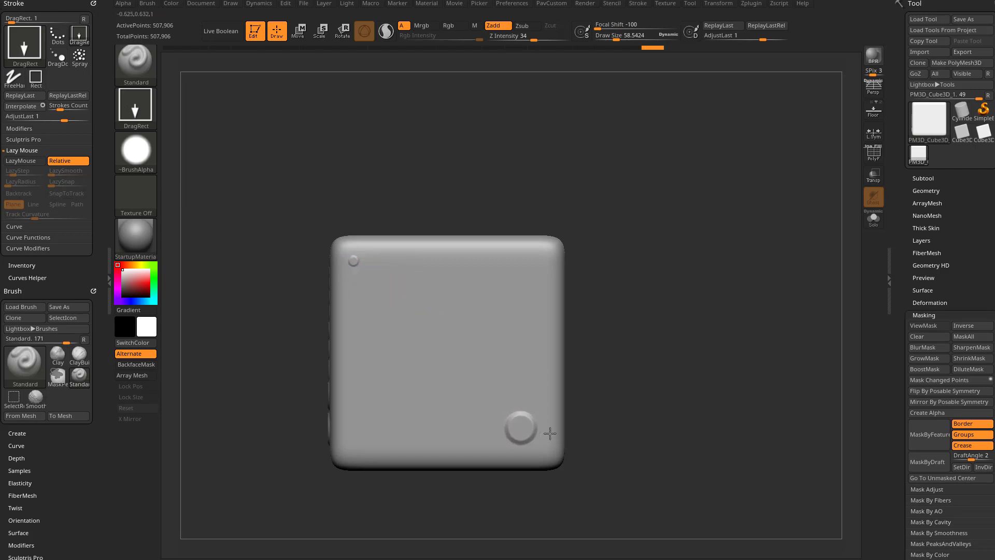
click(21, 106)
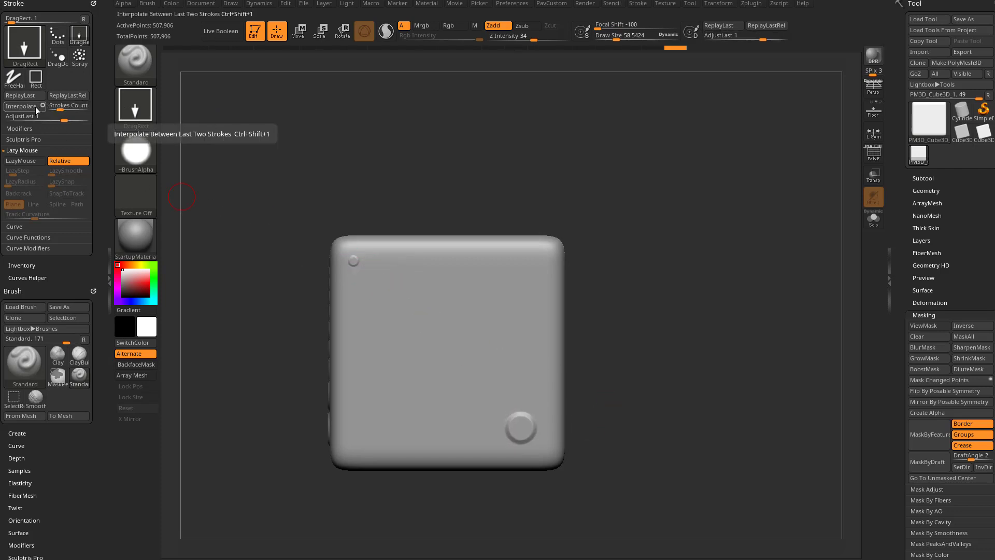
click(66, 106)
text(8)
key(Return)
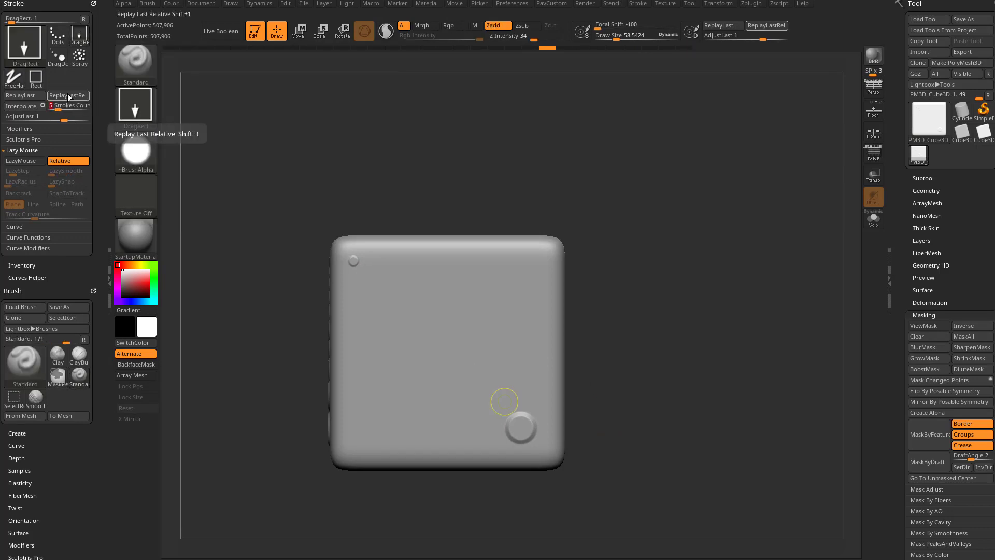
click(21, 105)
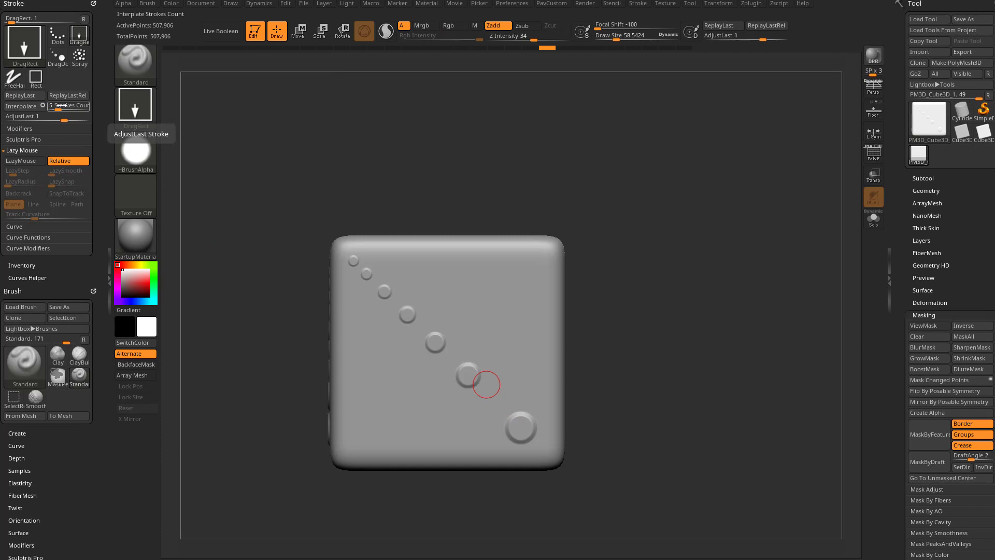
key(ctrl+z)
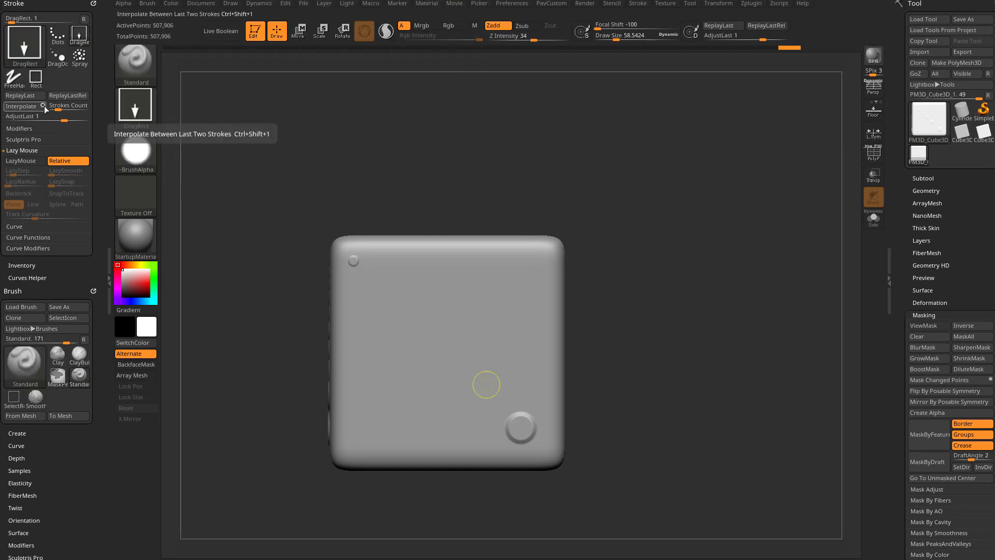
Step: Set the Strokes Count to 4 and interpolate between the two discs in each Interpolate mode, undoing the first result
click(64, 106)
text(4)
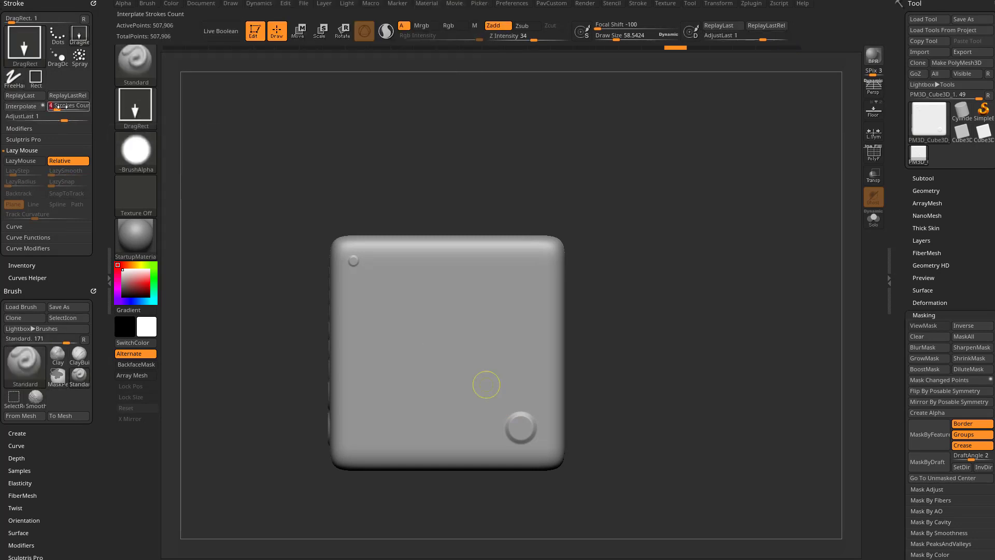
click(21, 107)
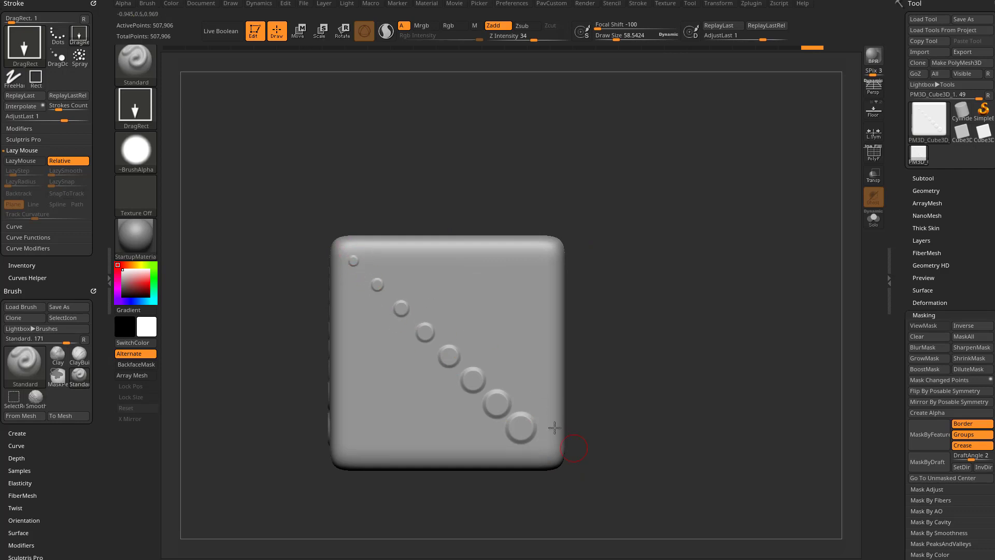
key(ctrl+z)
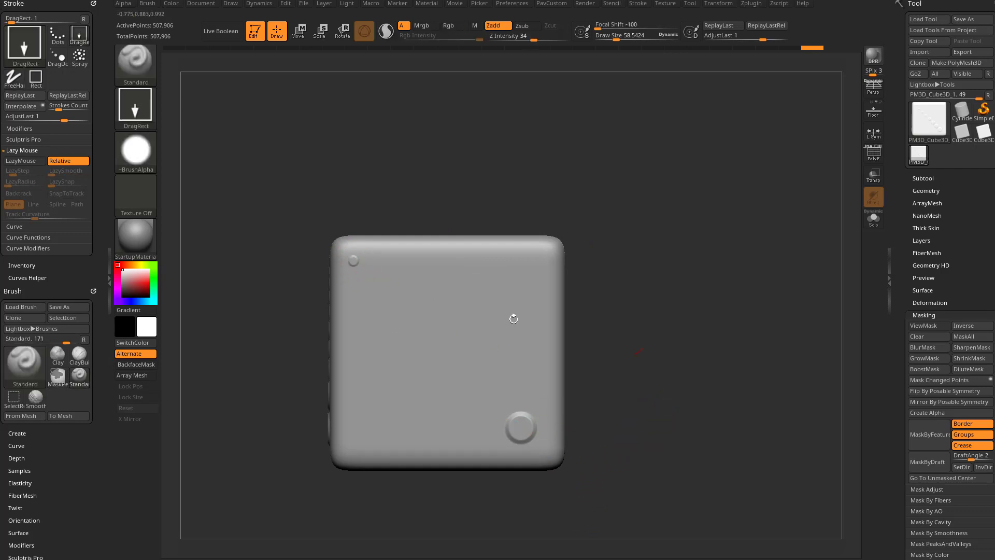
key(ctrl+z)
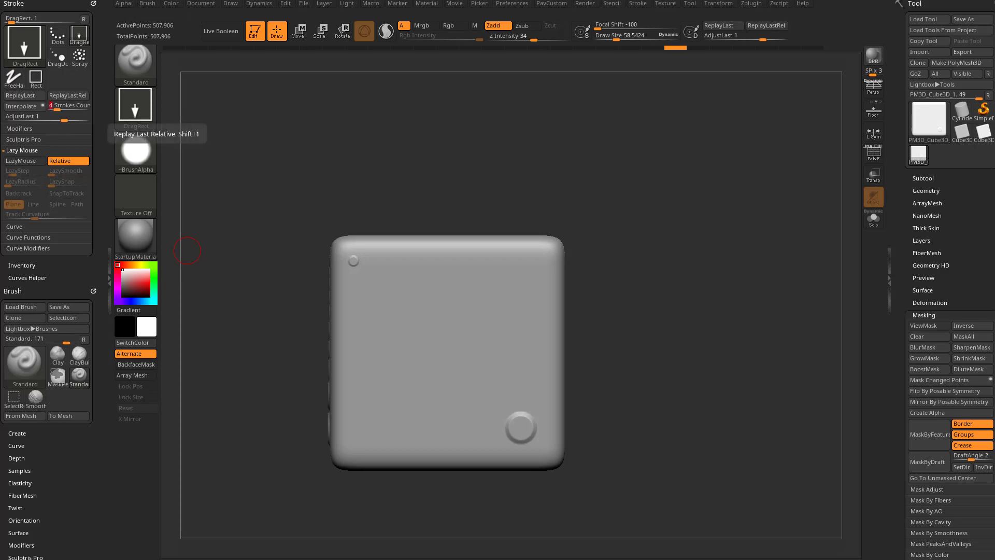
click(33, 110)
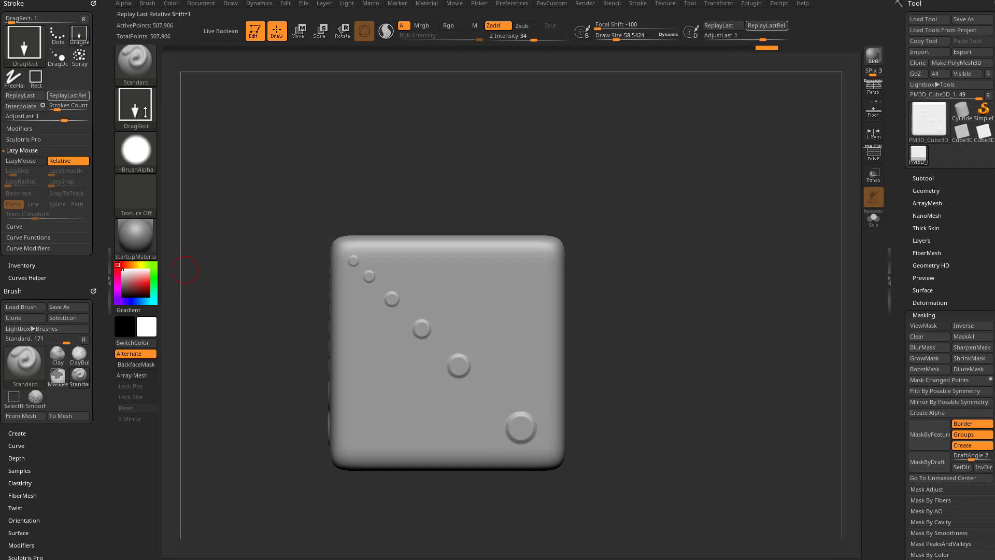
Step: Step the undo history back to the cube without any strokes and face one side straight on
mouse_move(616, 230)
mouse_down()
mouse_move(681, 216)
mouse_move(660, 231)
mouse_move(695, 215)
mouse_move(684, 194)
mouse_move(704, 152)
mouse_up()
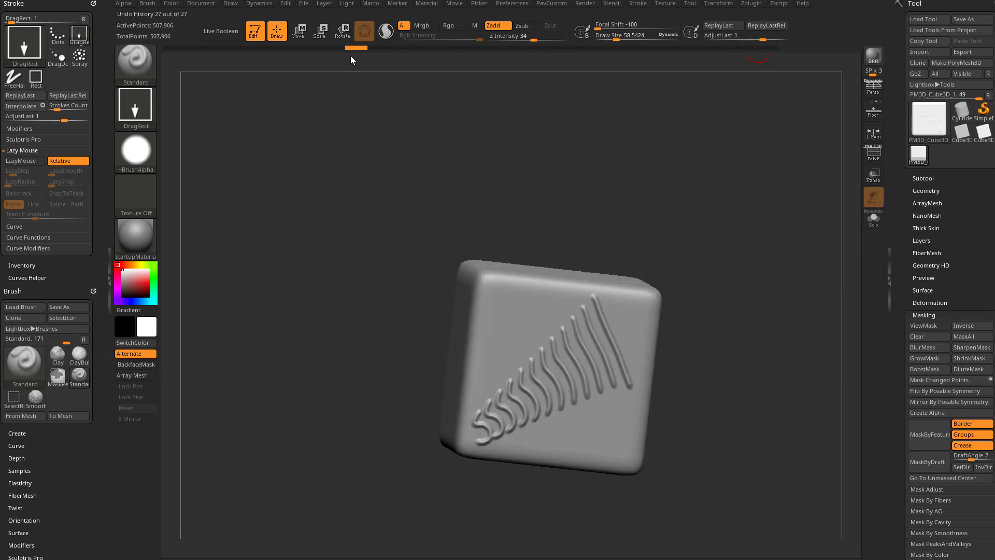
mouse_move(351, 55)
mouse_down()
mouse_move(288, 50)
mouse_move(315, 52)
mouse_up()
mouse_move(600, 238)
mouse_down()
mouse_move(633, 244)
mouse_move(642, 231)
mouse_move(581, 244)
mouse_up()
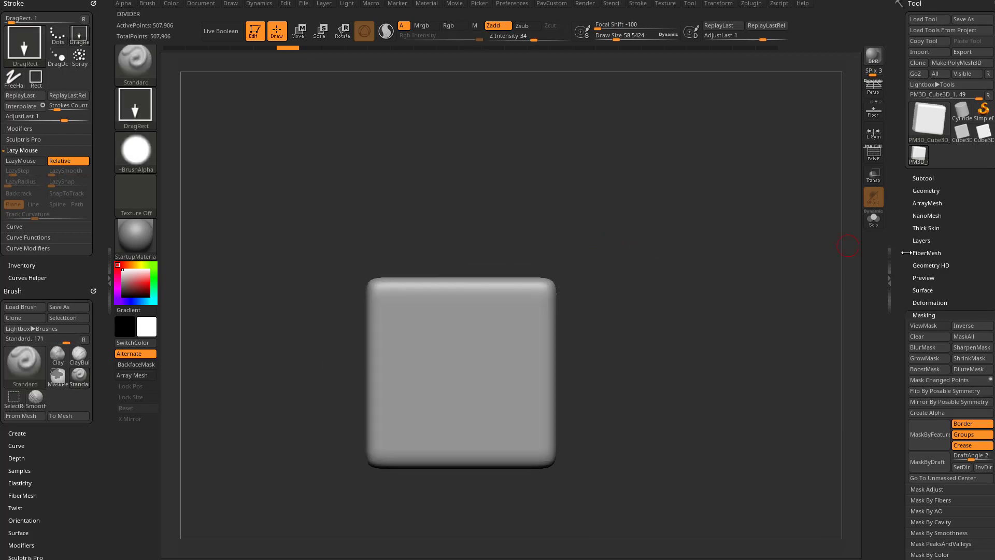
Step: Switch to the IMM Ind. Parts insert brush and choose its Flat Head screw as the part
click(917, 192)
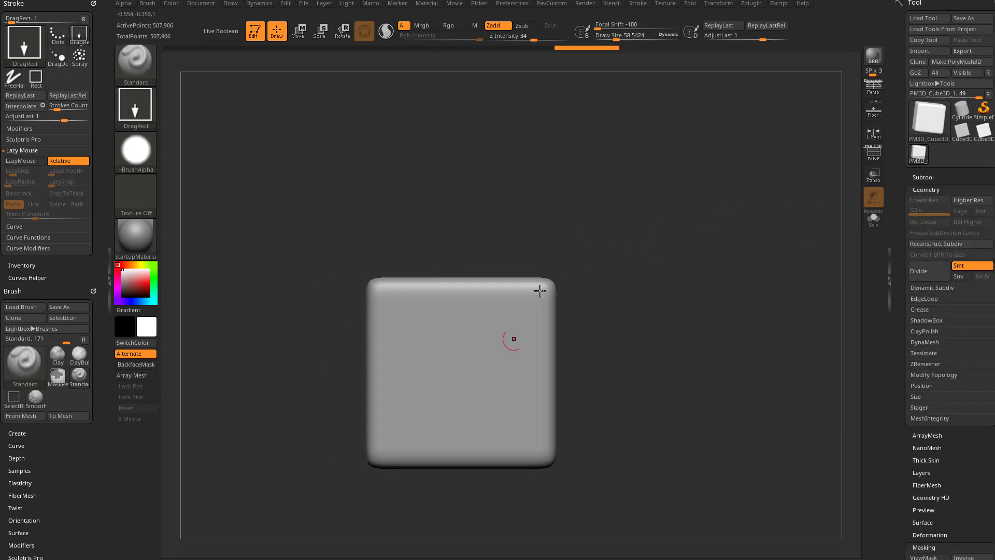
mouse_move(713, 246)
alt+mouse_down()
mouse_move(693, 231)
mouse_move(703, 244)
alt+mouse_up()
key(b)
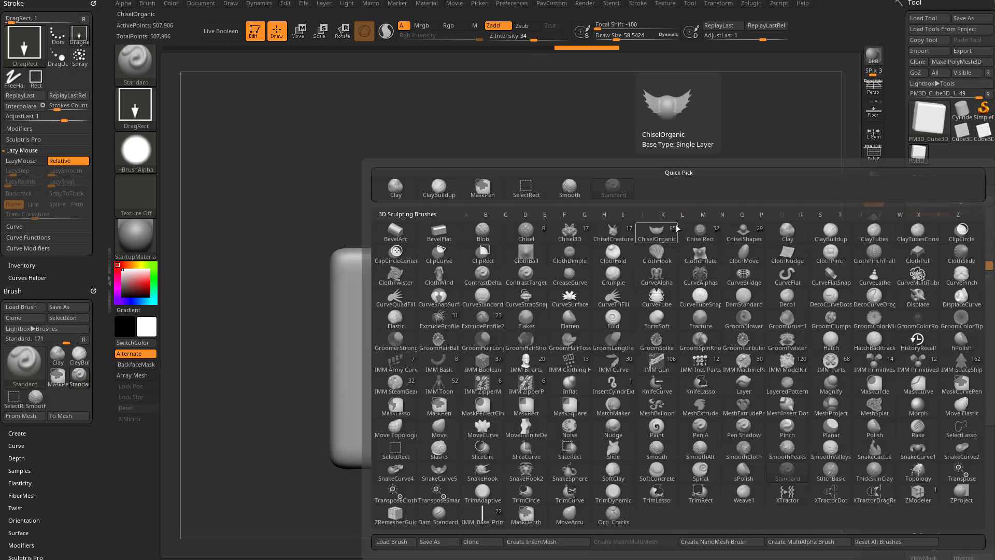
key(i)
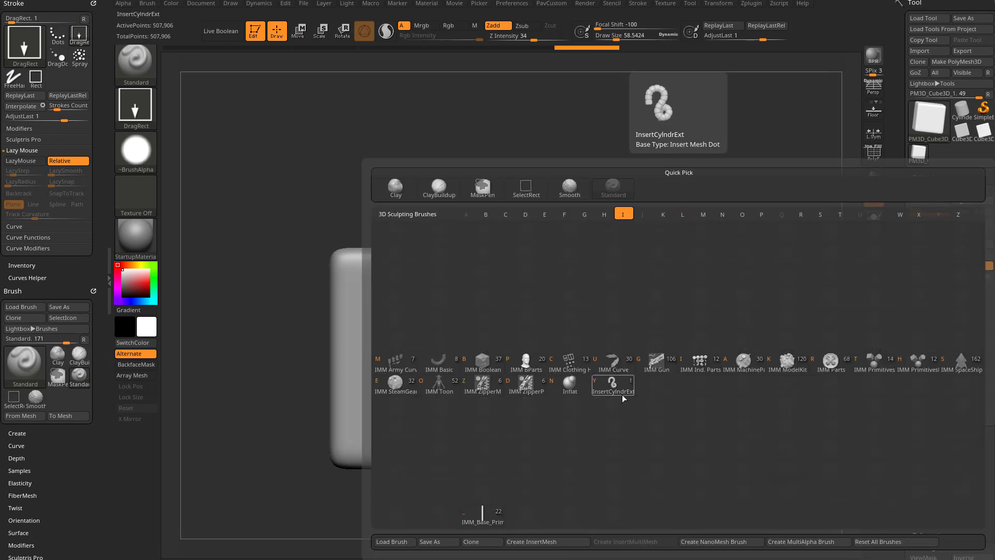
click(703, 360)
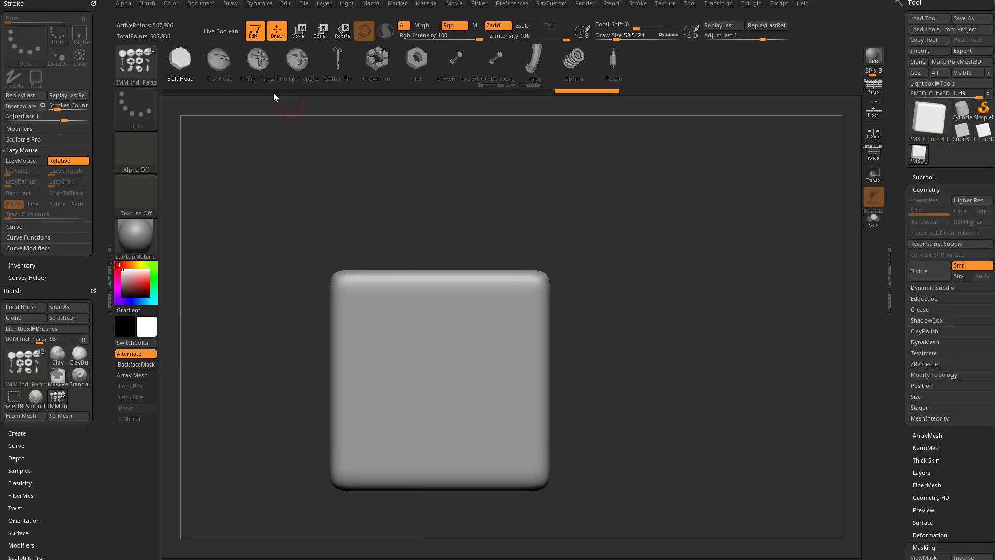
click(224, 66)
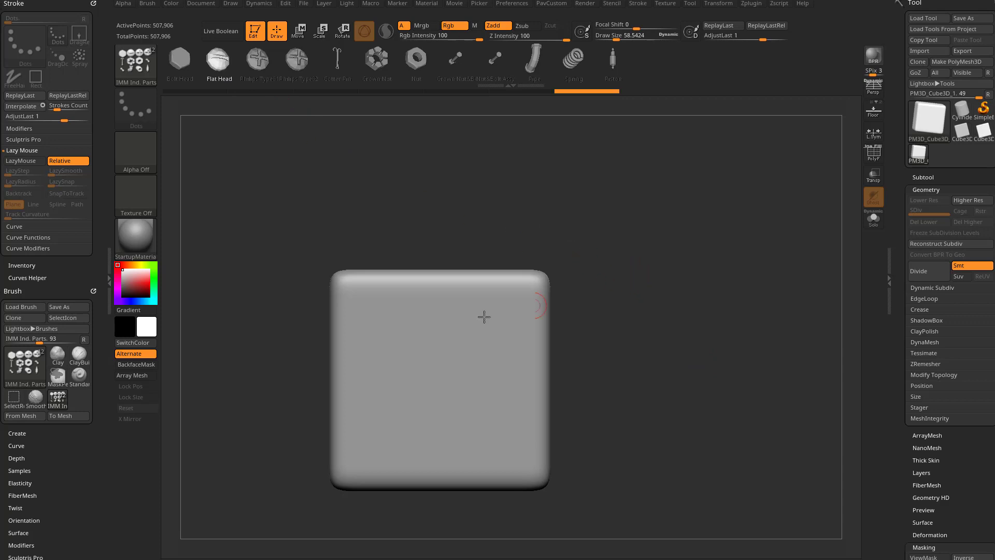
Step: Insert a flat-head screw near the cube face's upper-left corner and cycle it through the neighbouring parts, ending on Flat Head
drag(367, 309, 384, 323)
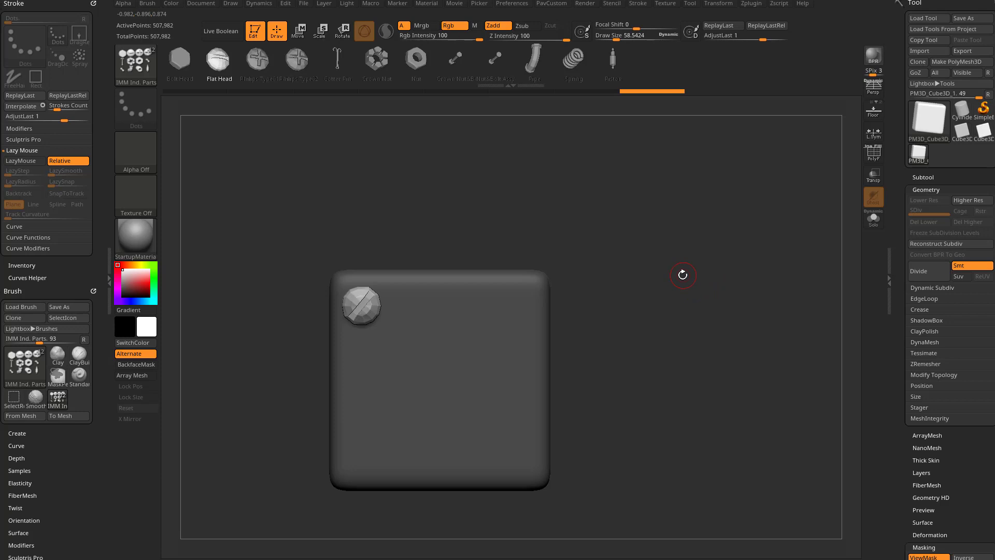
key(w)
key(Right)
key(Right)
key(Right)
key(Left)
key(Left)
key(Left)
key(Left)
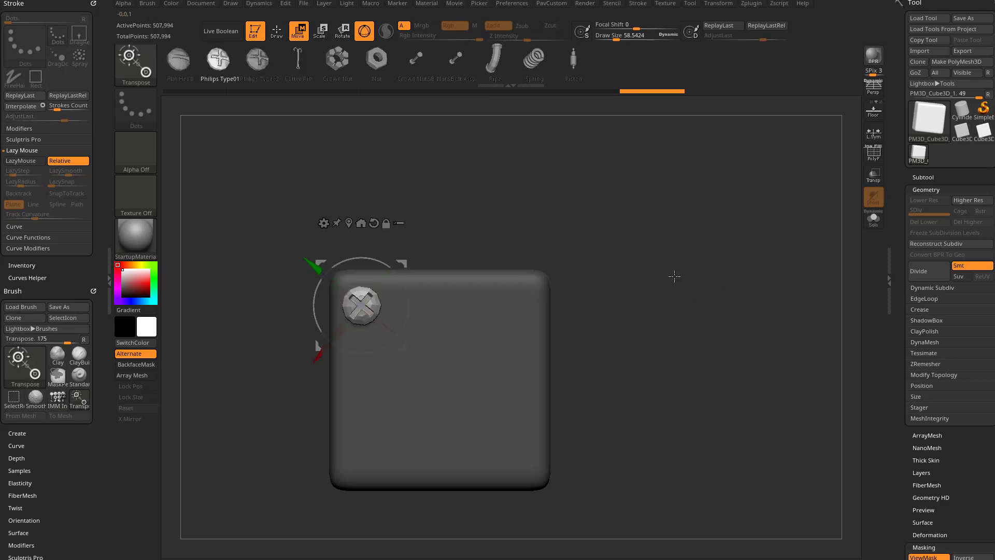
key(Right)
key(Right)
key(Left)
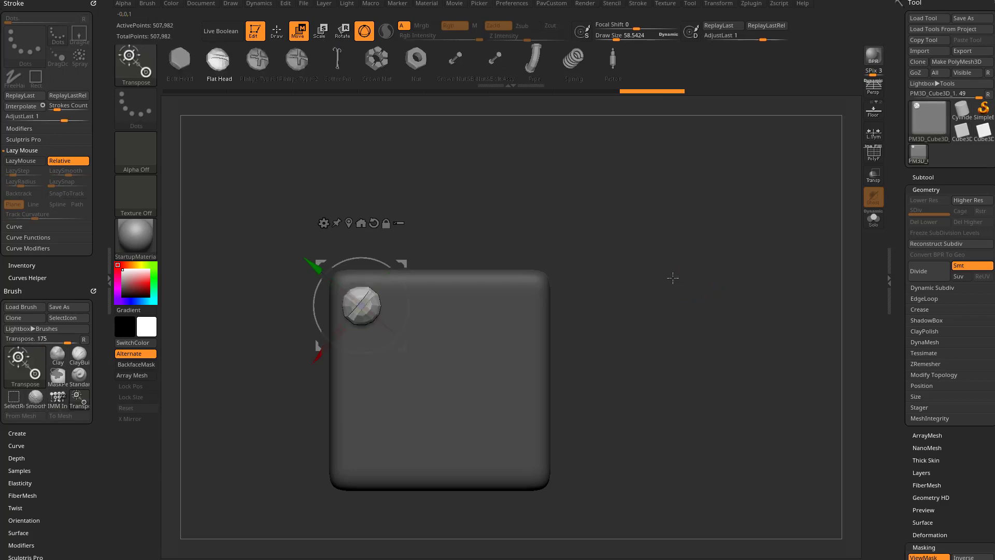
key(Right)
key(Left)
key(Left)
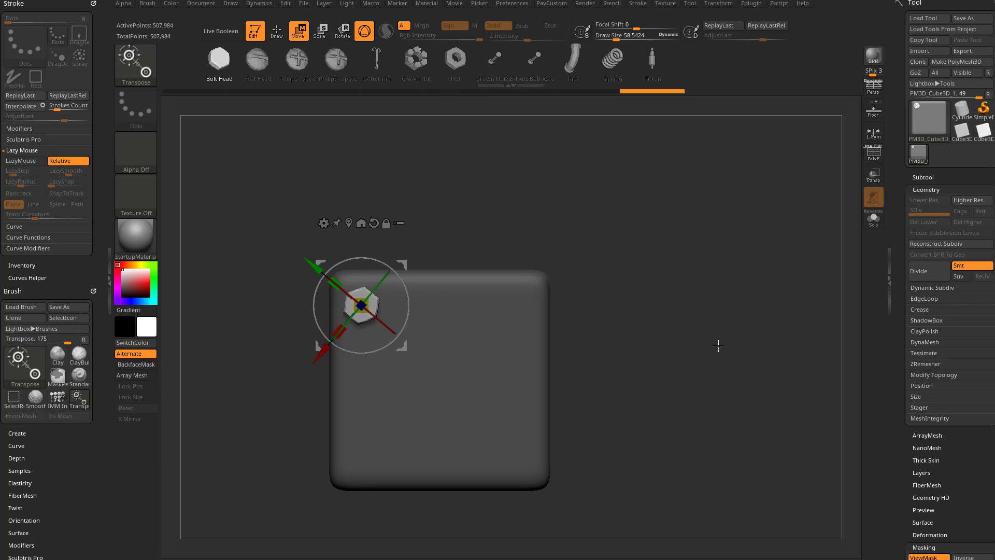
key(Right)
key(Right)
key(Right)
key(Left)
key(Left)
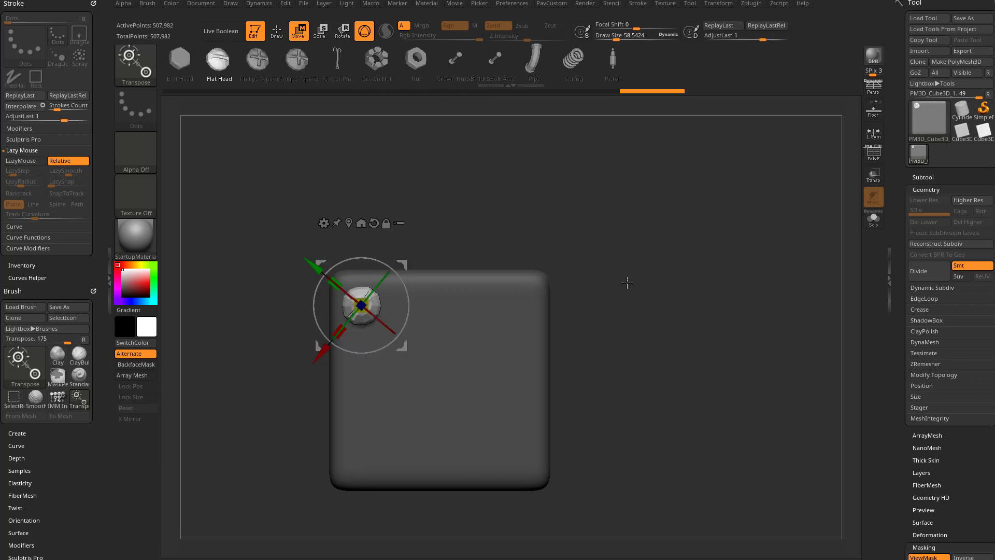
Step: Return to Draw mode, insert a smaller flat-head screw near the lower-right corner, and undo both inserted screws
key(q)
alt+drag(677, 269, 648, 249)
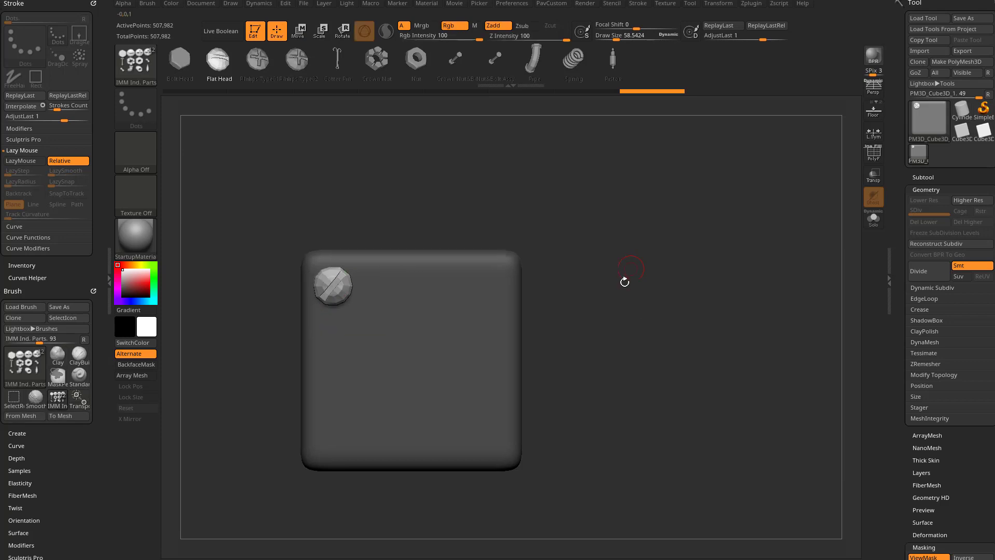
drag(497, 440, 509, 443)
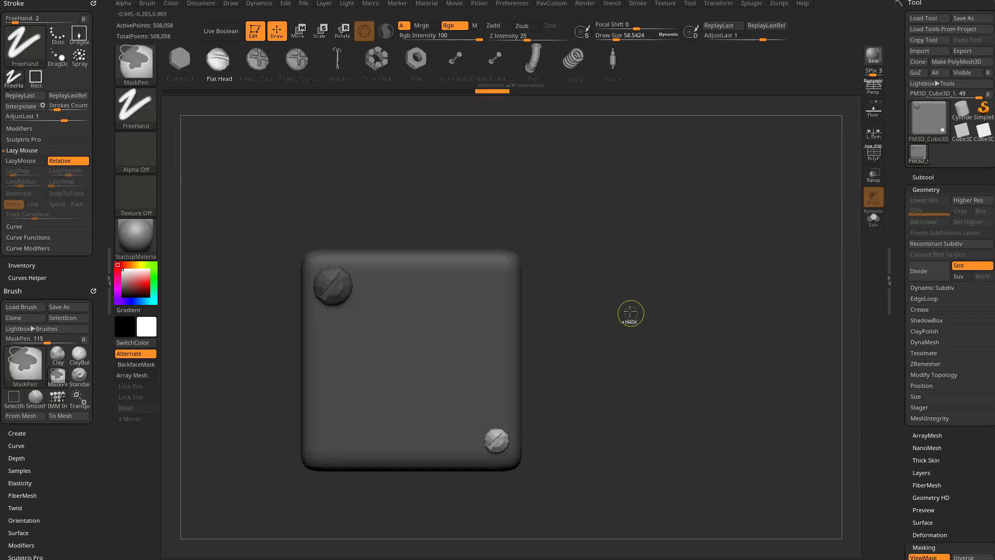
key(ctrl+z)
key(ctrl+z)
Step: Insert a small flat-head screw near the upper-left corner and a larger one near the lower-right, and interpolate between them
drag(329, 283, 338, 294)
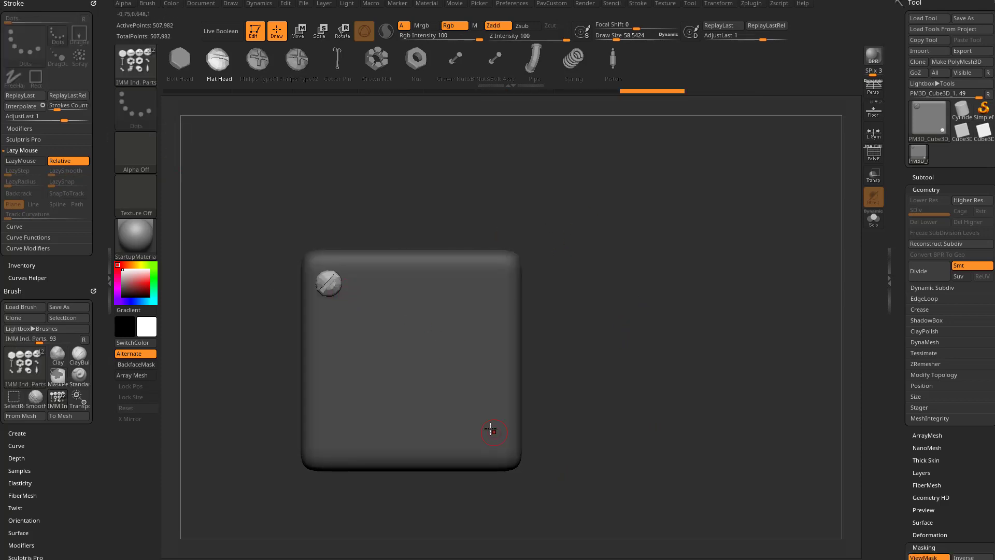
drag(502, 442, 507, 450)
click(20, 106)
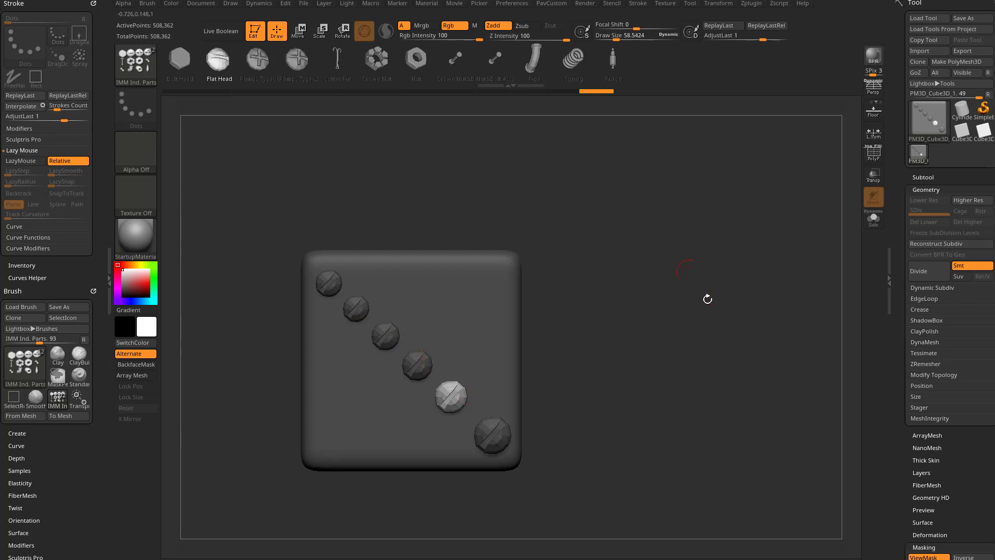
Step: Undo the screw interpolation, repeat it in the other Interpolate mode, and inspect the row of screws at an angle
key(ctrl+z)
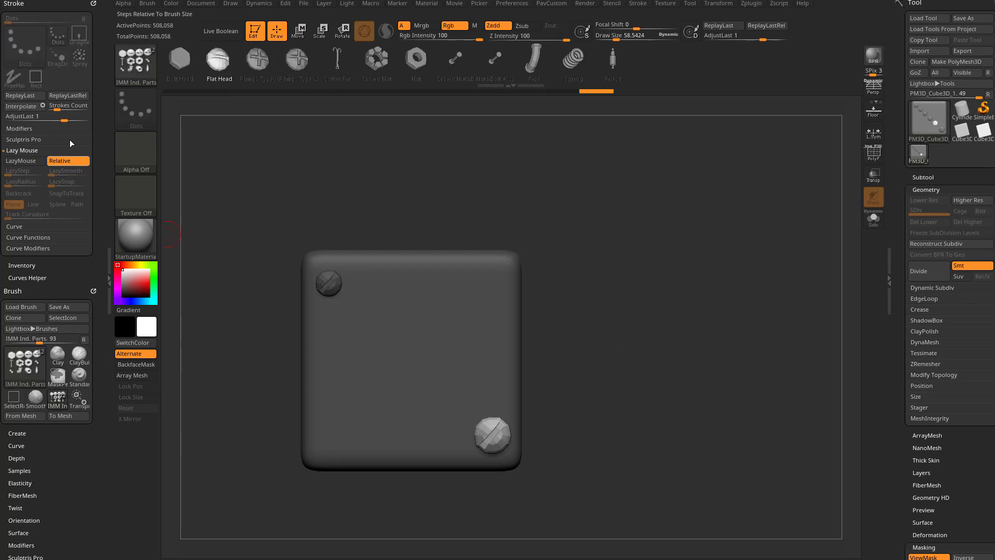
click(31, 108)
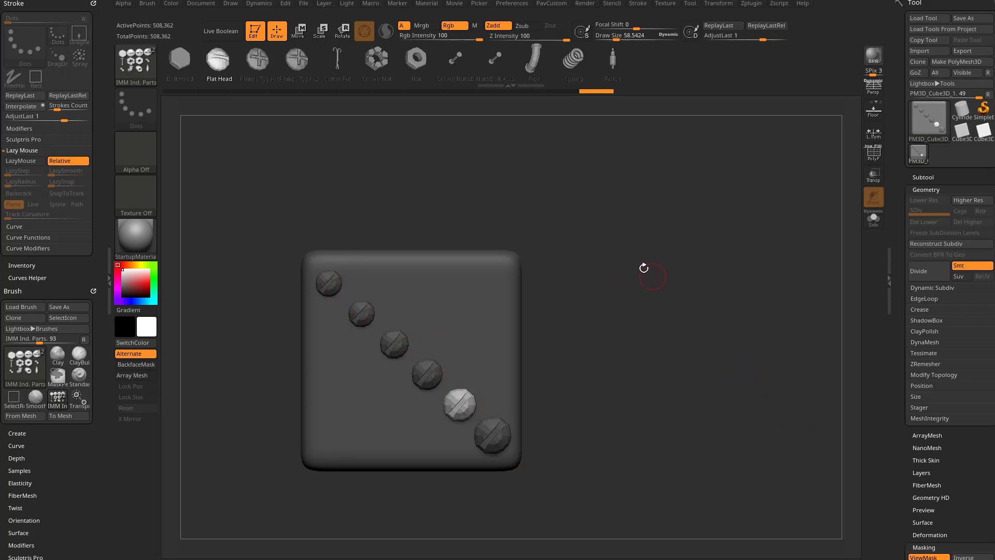
mouse_move(644, 267)
mouse_down()
mouse_move(506, 356)
mouse_move(673, 203)
mouse_move(716, 324)
mouse_up()
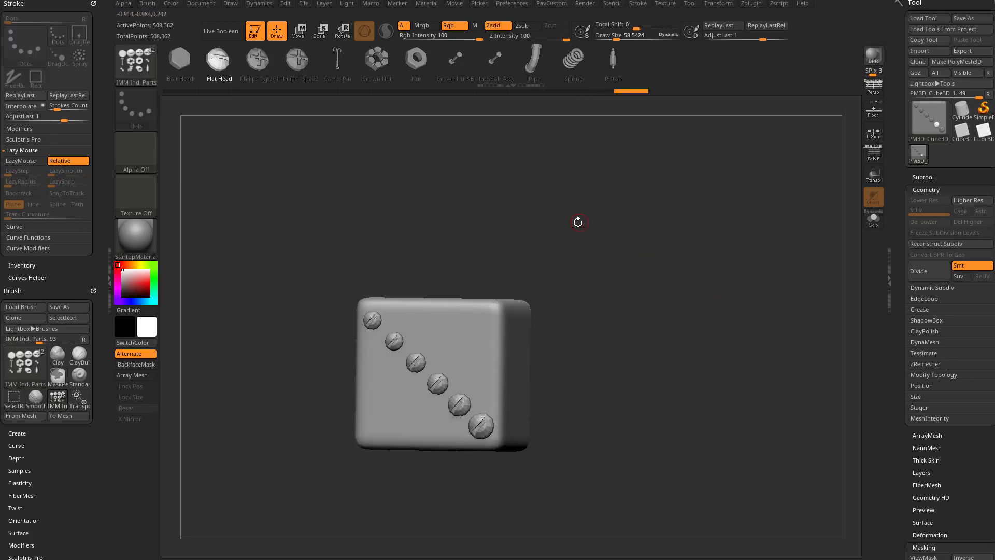
Step: Open the DemoAnimeHead project from LightBox without saving the changes to the cube project
key(comma)
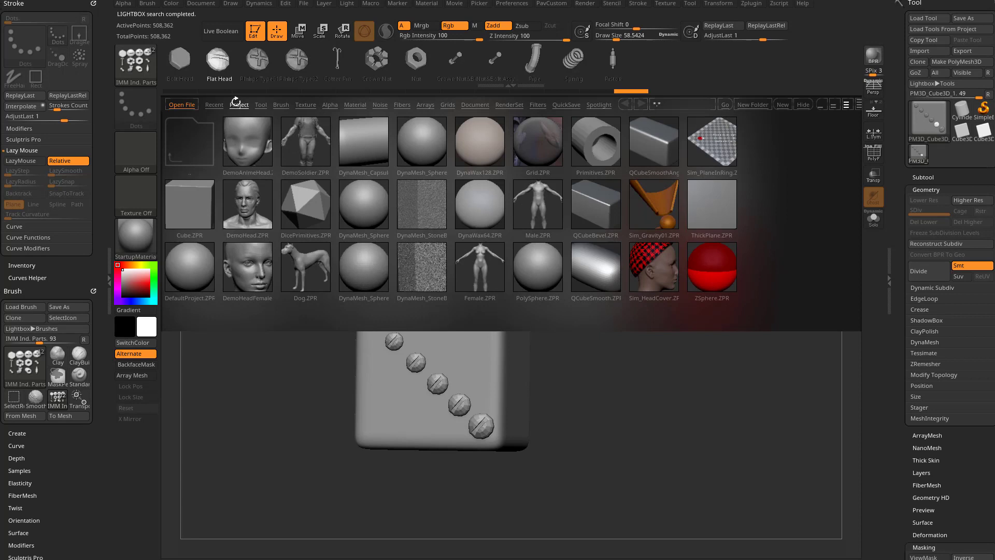
double_click(244, 135)
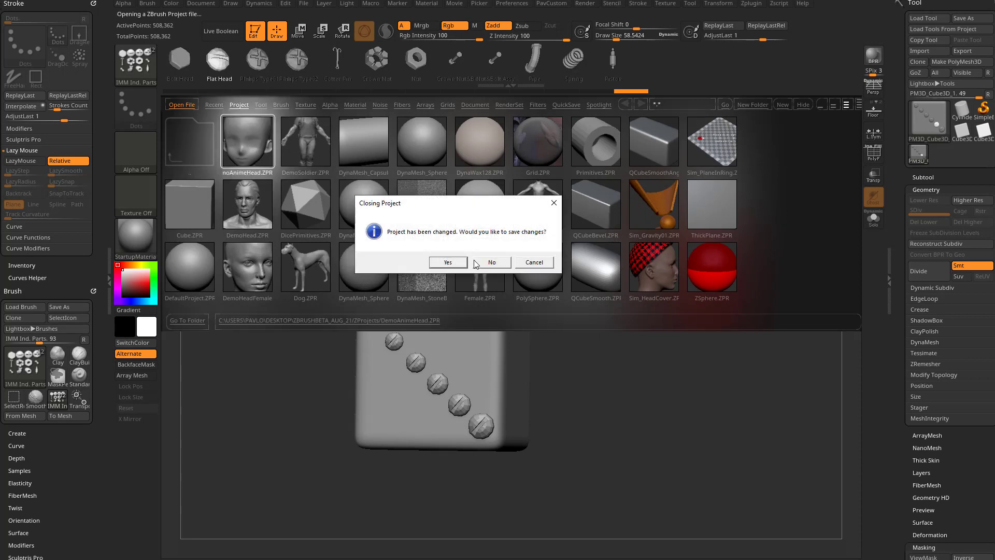
click(475, 263)
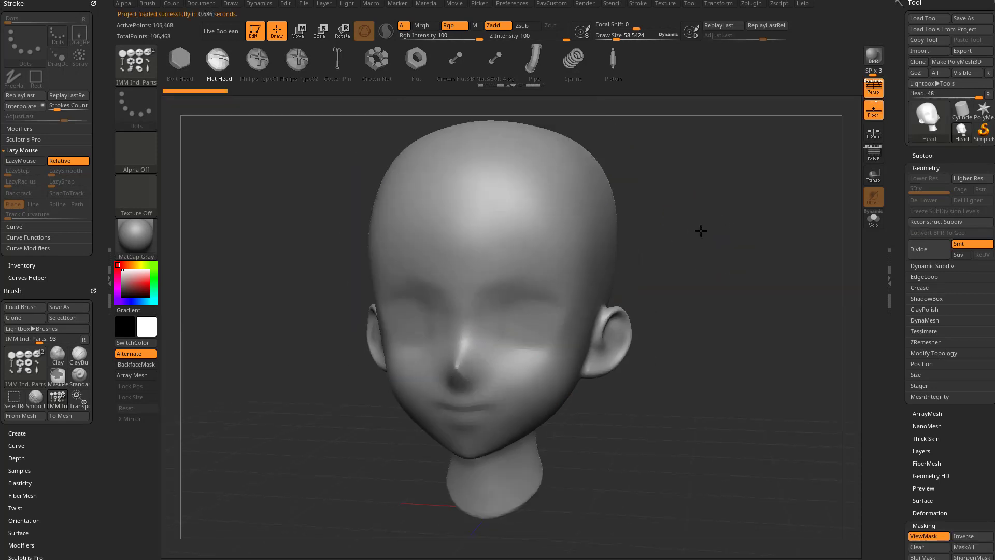
Step: Insert a small flat-head screw on the side of the forehead and a larger one above the ear, and undo both
alt+drag(701, 230, 680, 224)
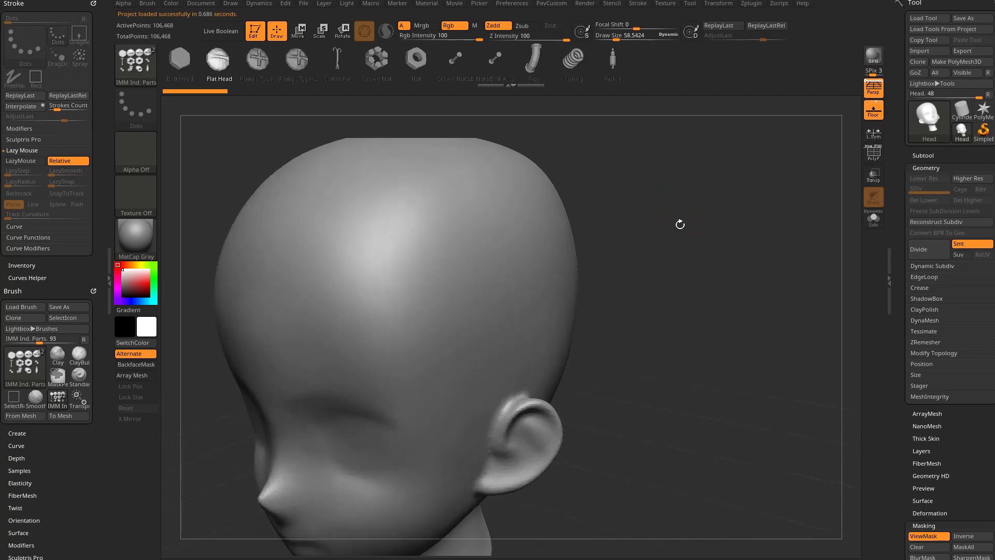
drag(345, 270, 352, 277)
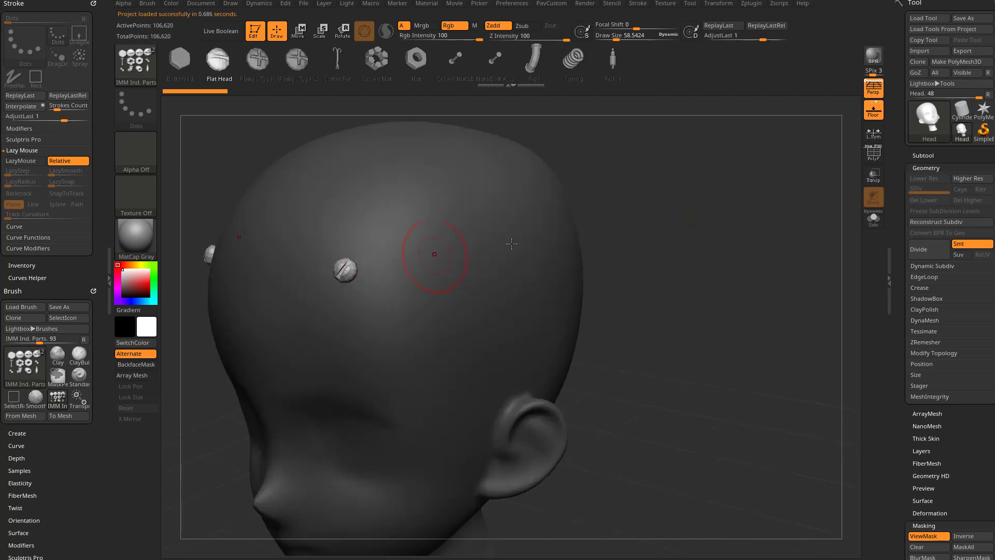
drag(673, 241, 576, 235)
drag(470, 303, 489, 296)
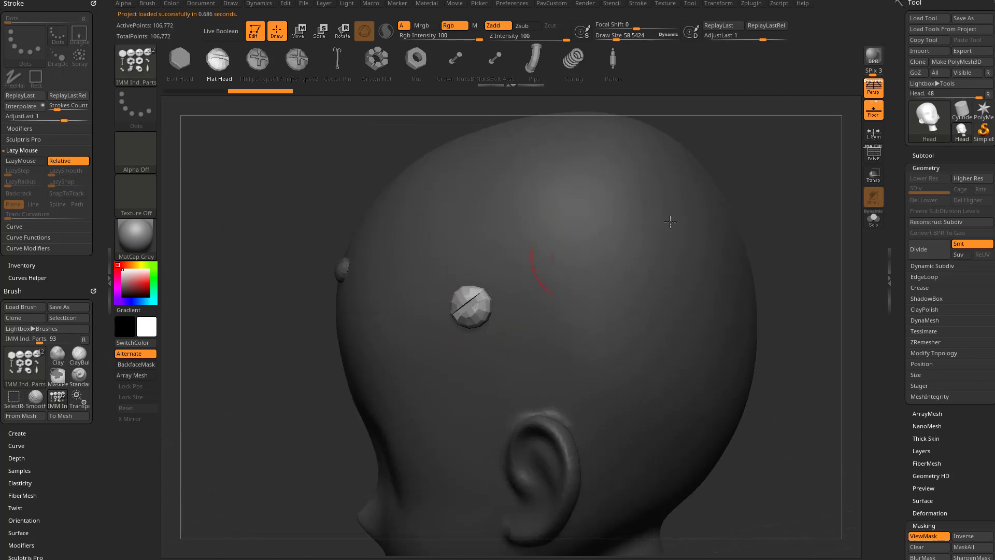
drag(700, 218, 803, 200)
key(ctrl+z)
key(ctrl+z)
Step: Try another pair of flat-head screws across the temple, the rear one much larger, and undo both insertions
alt+drag(703, 199, 740, 208)
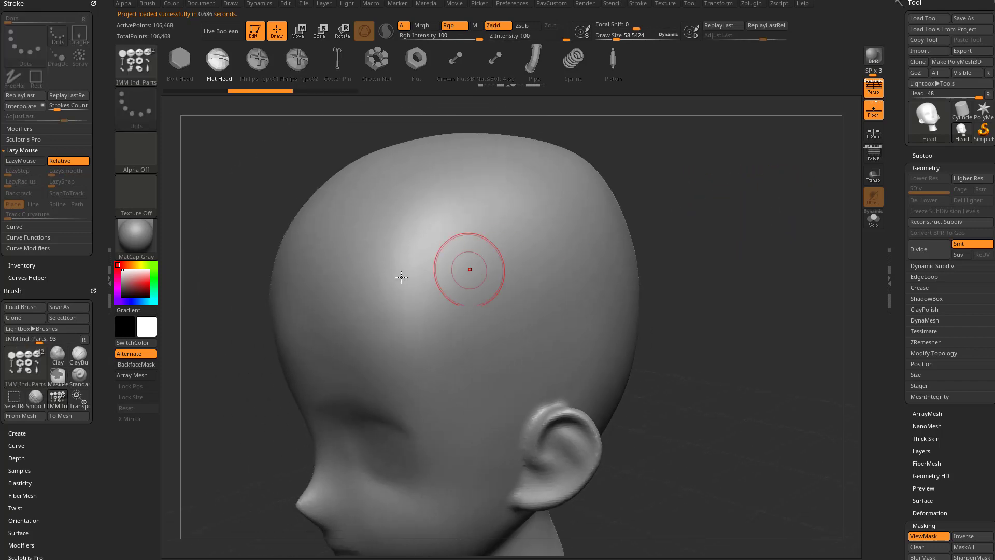
drag(351, 279, 362, 288)
drag(493, 301, 519, 318)
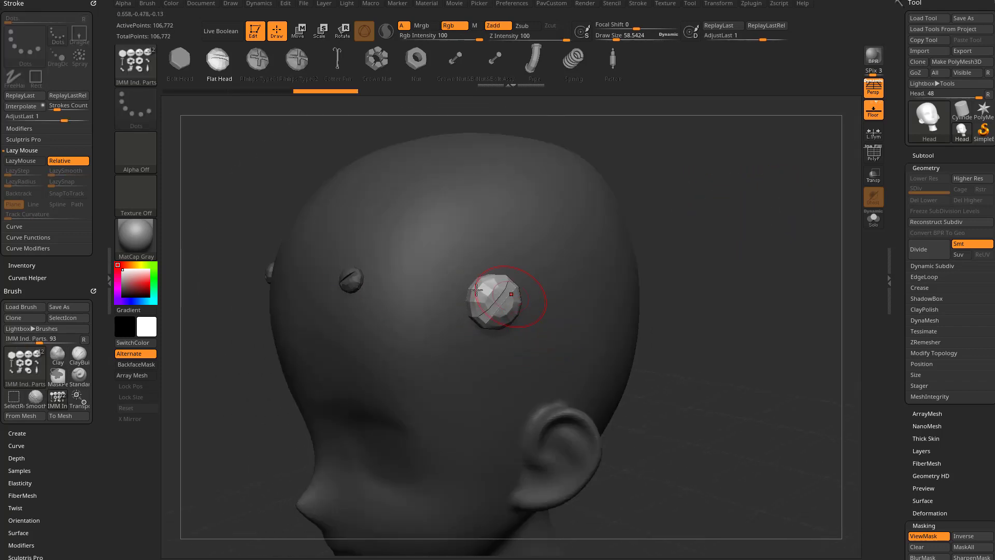
key(ctrl+z)
key(ctrl+z)
Step: Insert a tiny front screw and a larger rear one on the head's side, interpolate between them, inspect the row, and undo it all
drag(351, 284, 356, 289)
click(496, 300)
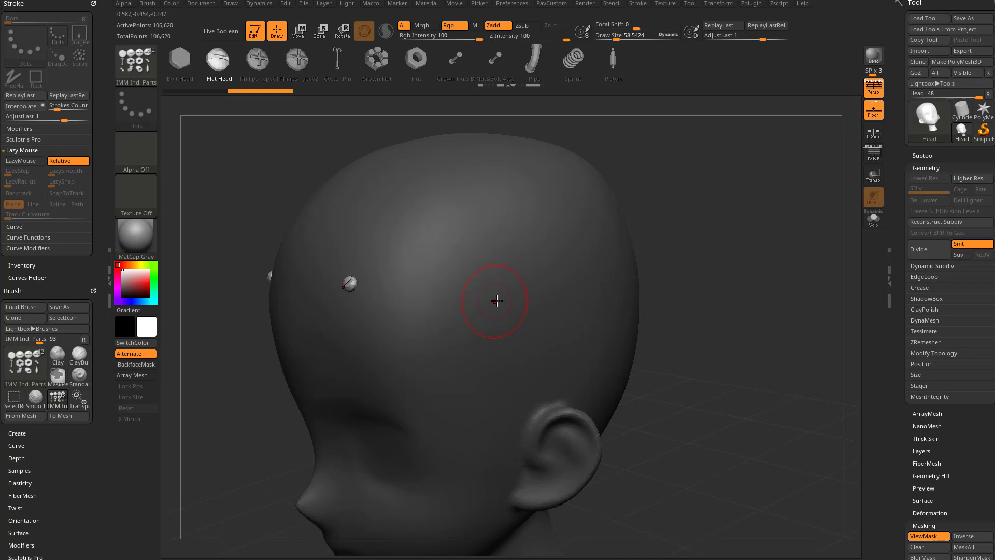
drag(511, 311, 517, 317)
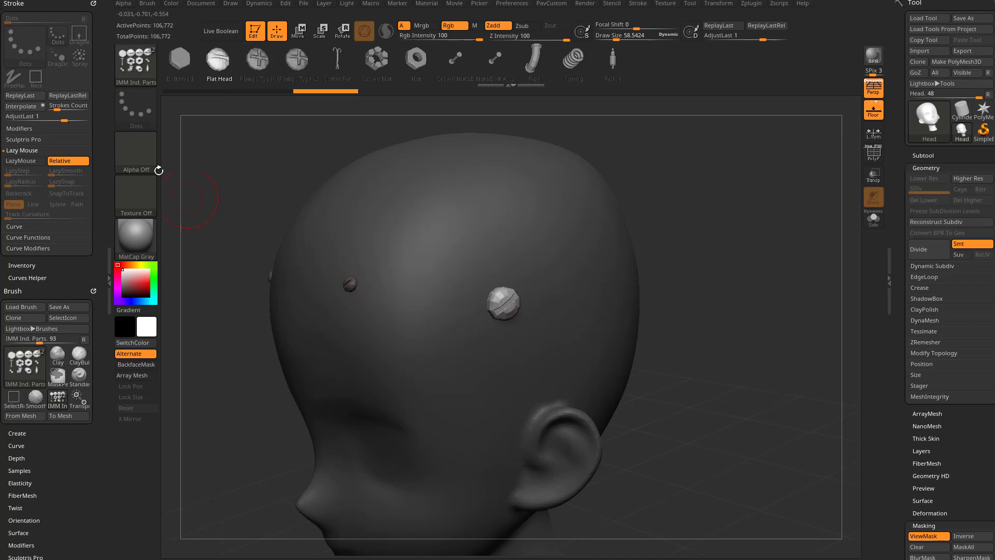
click(32, 108)
mouse_move(665, 254)
mouse_down()
mouse_move(713, 150)
mouse_move(345, 271)
mouse_up()
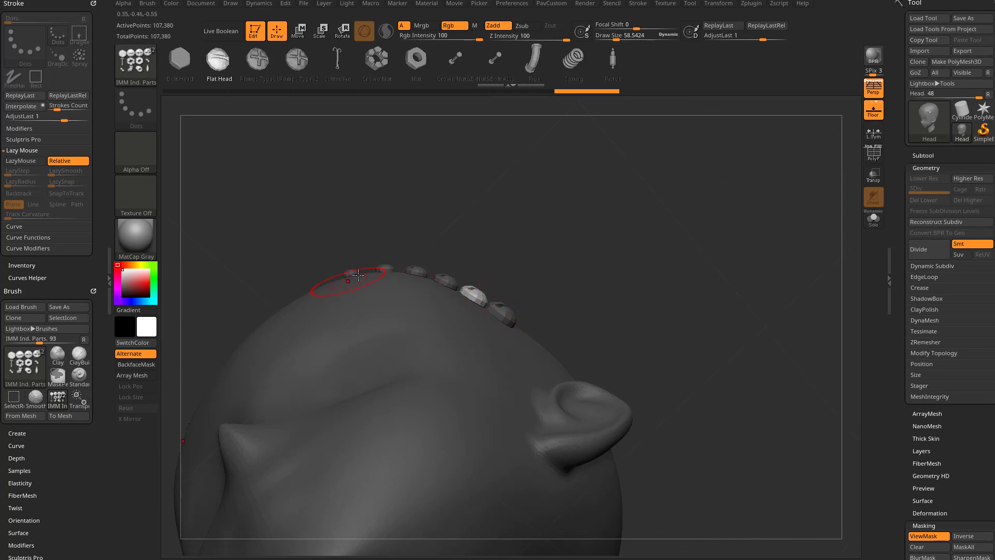
drag(610, 212, 624, 344)
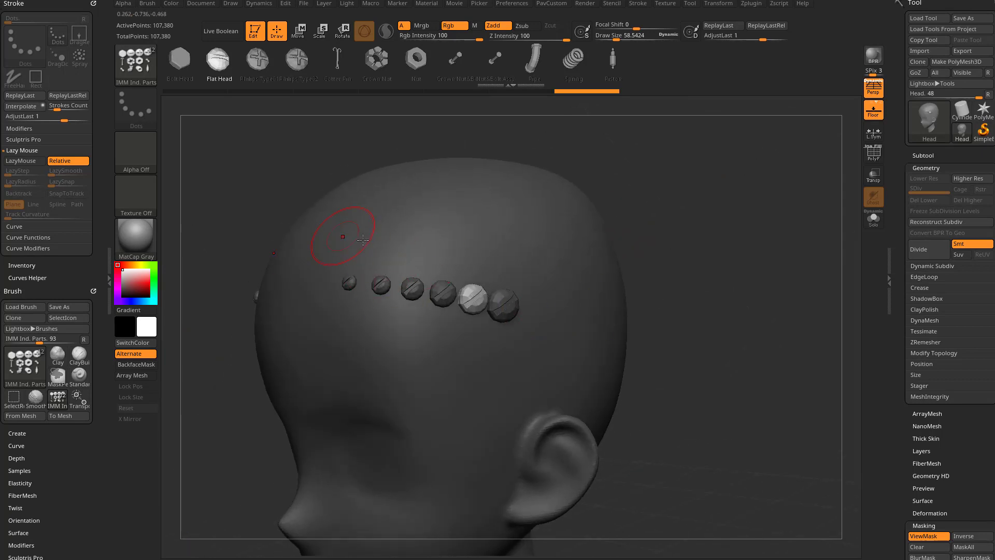
key(ctrl+z)
key(ctrl+z)
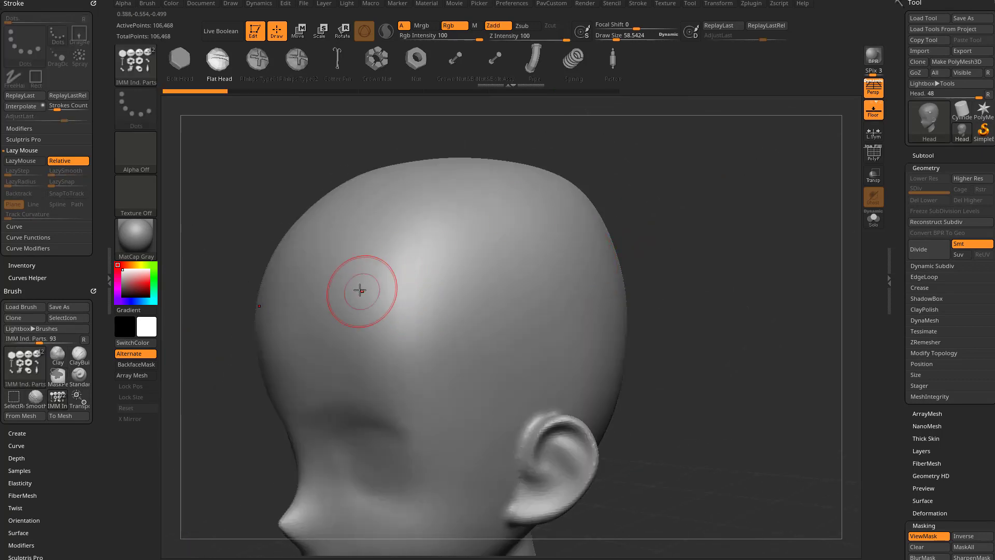
Step: Reinsert a tiny front screw and a larger rear one on the head's side, and interpolate between them with a higher Strokes Count
click(343, 289)
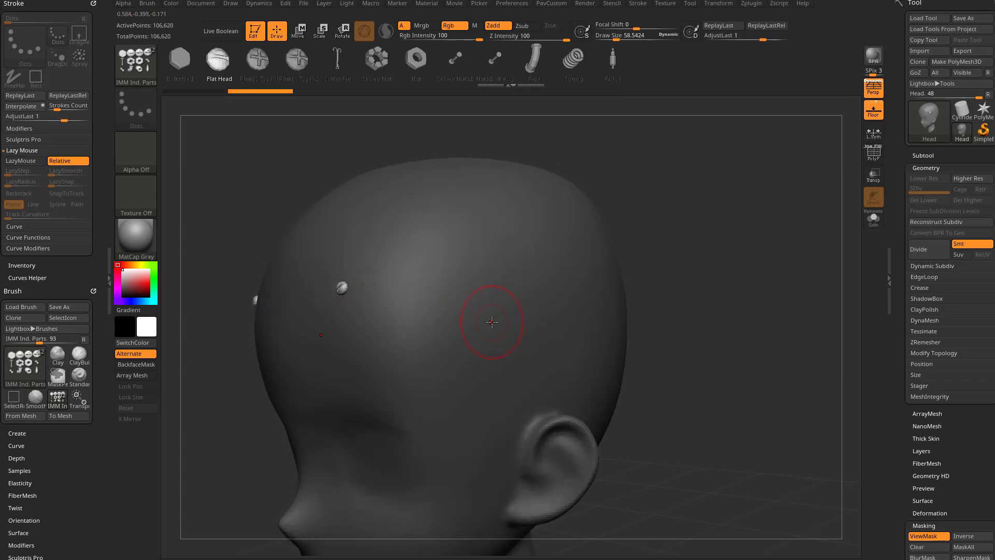
drag(500, 331, 502, 334)
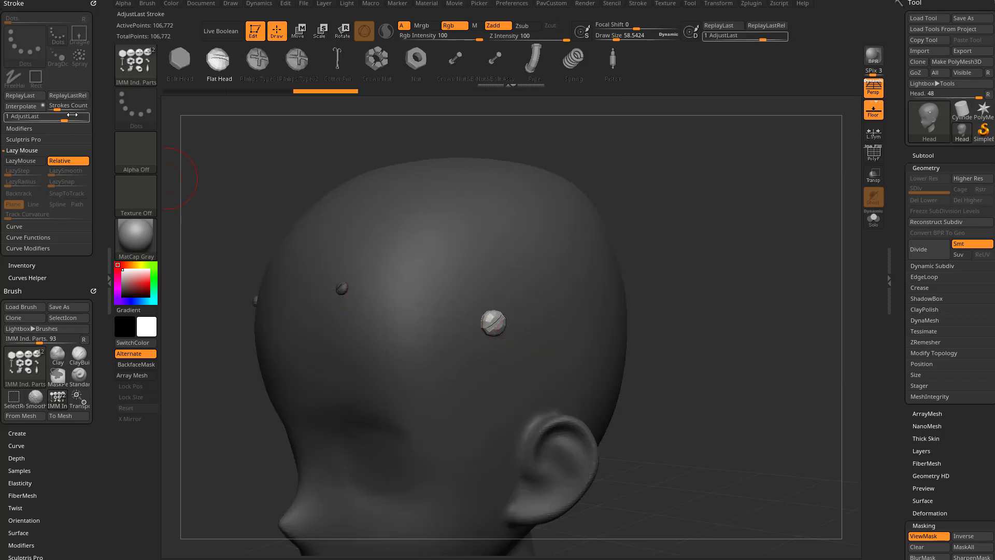
click(42, 106)
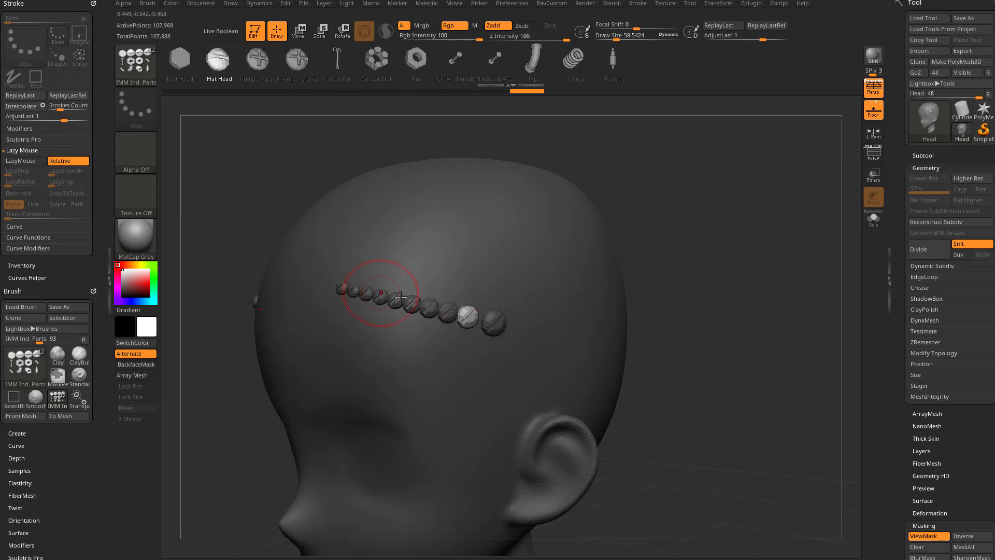
drag(671, 291, 512, 241)
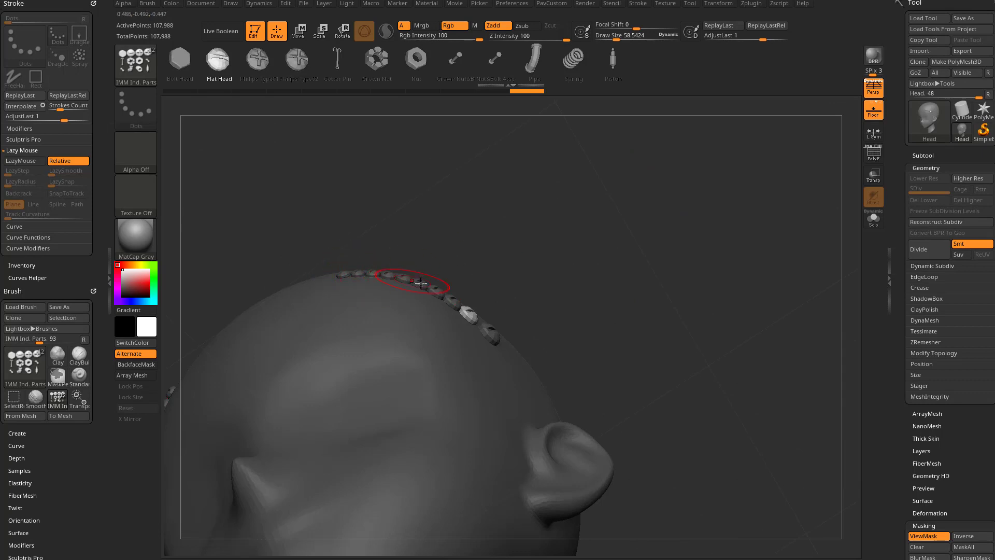
drag(576, 272, 720, 307)
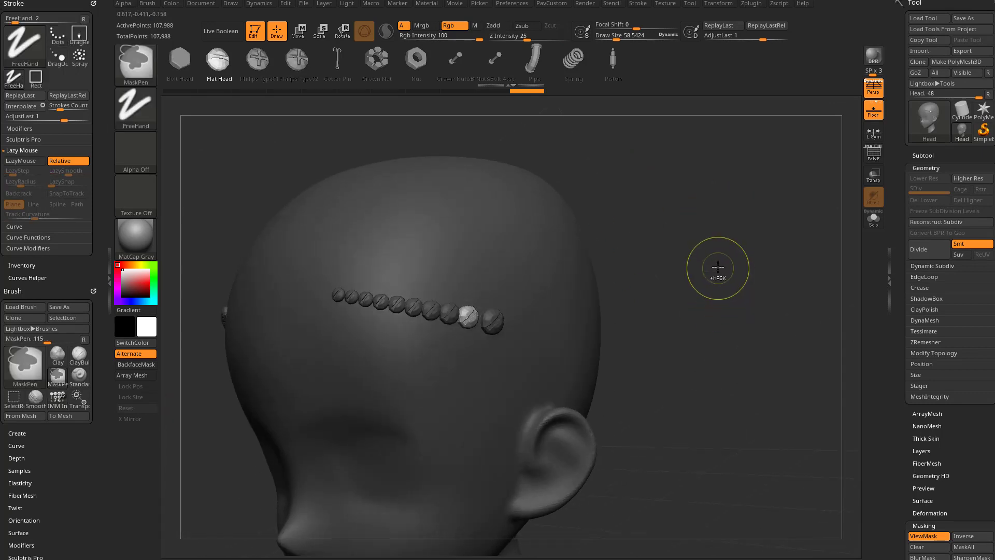
Step: Undo the interpolated screws and their source insertions on the head, and switch to the Standard brush
key(ctrl+z)
key(ctrl+z)
key(ctrl+z)
key(b)
key(s)
key(t)
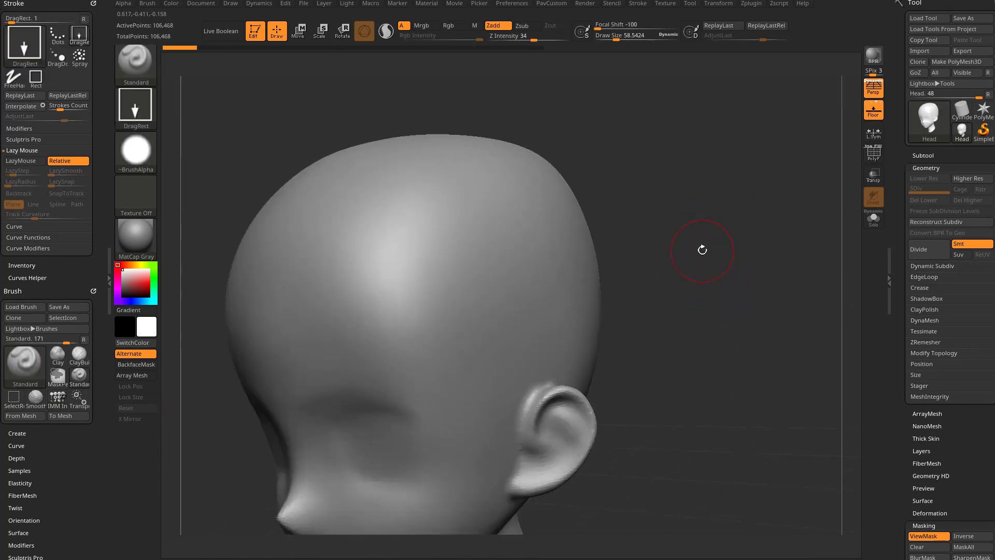
Step: Switch to the SnakeHook brush, enable Sculptris Pro mode, and set Draw Size to about 41
mouse_move(702, 249)
shift+mouse_down()
mouse_move(712, 239)
mouse_move(714, 251)
mouse_move(687, 251)
shift+mouse_up()
key(s)
mouse_move(695, 252)
alt+mouse_down()
mouse_move(702, 262)
mouse_move(693, 246)
alt+mouse_up()
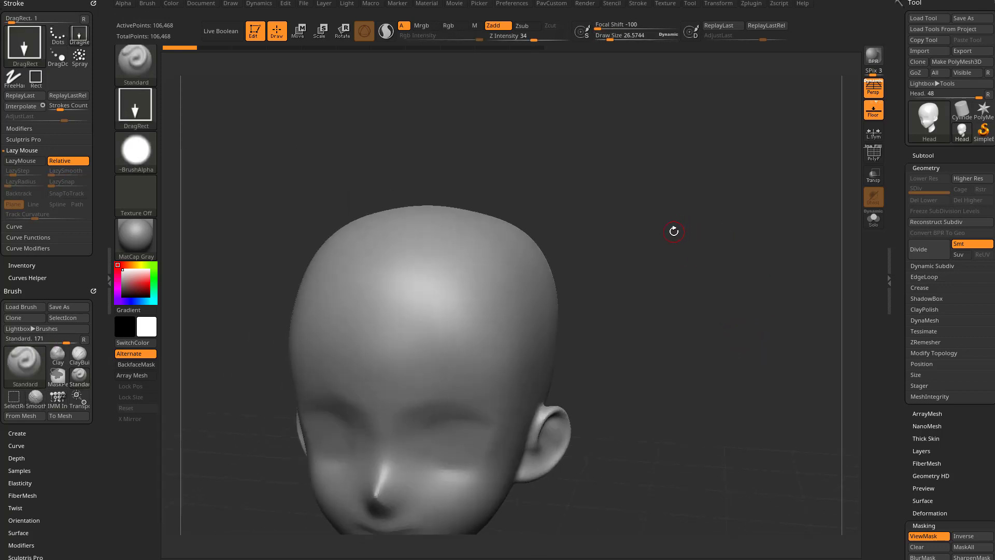
key(b)
key(s)
key(h)
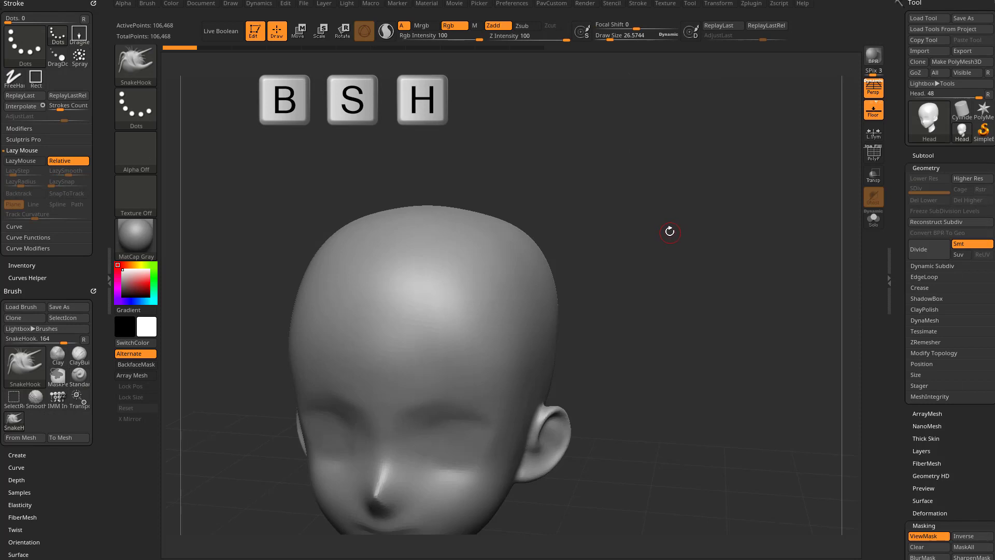
drag(670, 232, 605, 220)
click(389, 35)
key(s)
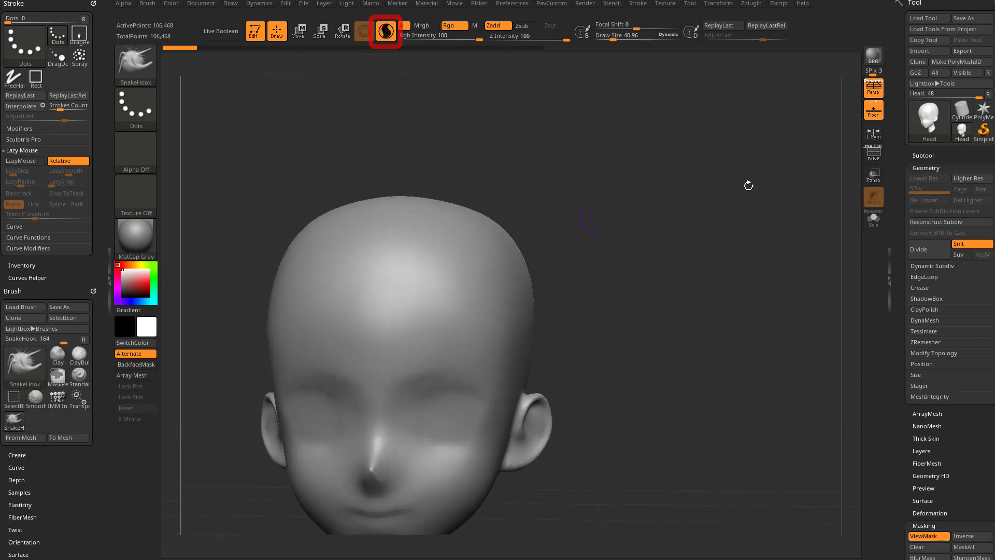
Step: With the polyframe shown, try pulling long wavy horns out of the head's upper sides at Draw Size about 95, and undo them
key(shift+f)
mouse_move(507, 244)
mouse_down()
mouse_move(568, 249)
mouse_move(629, 207)
mouse_up()
drag(669, 246, 682, 280)
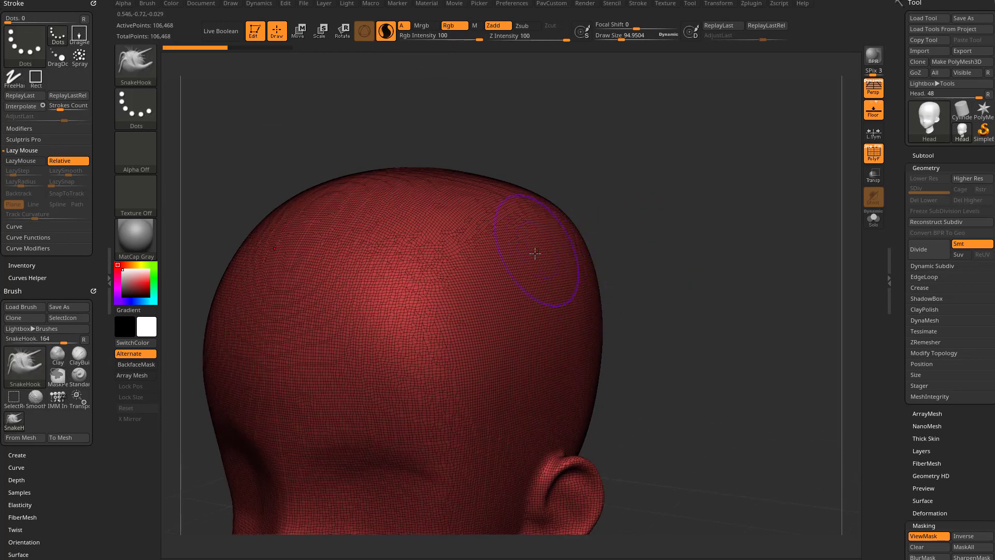
mouse_move(533, 254)
mouse_down()
mouse_move(633, 249)
mouse_move(771, 138)
mouse_up()
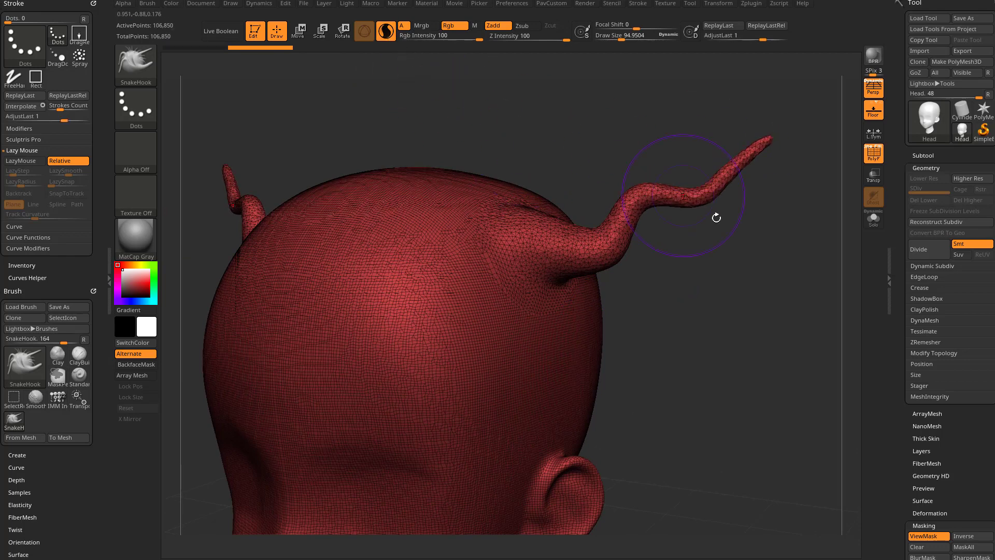
mouse_move(617, 242)
mouse_down()
mouse_move(686, 296)
mouse_move(765, 304)
mouse_move(828, 196)
mouse_up()
key(ctrl+z)
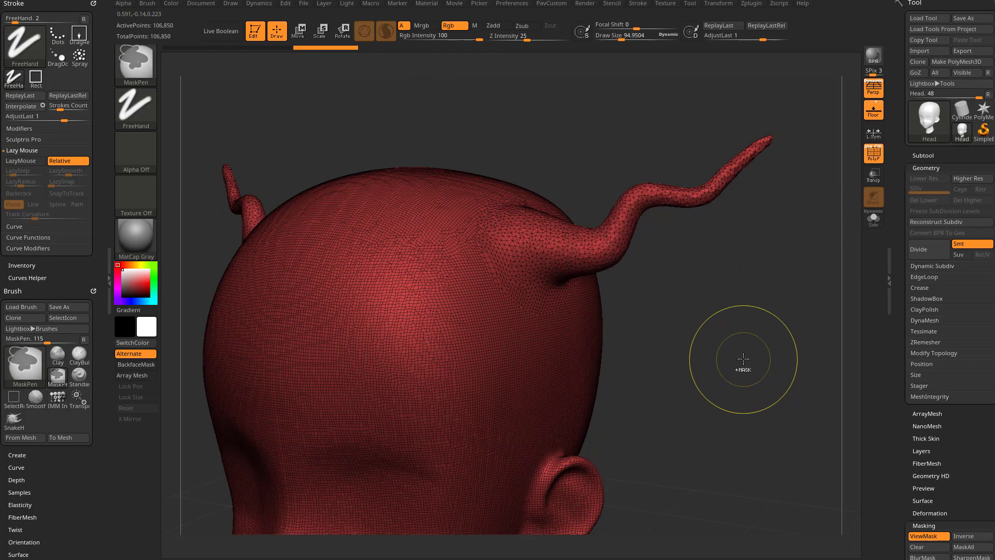
key(ctrl+z)
key(ctrl+z)
shift+drag(757, 344, 731, 299)
key(shift+f)
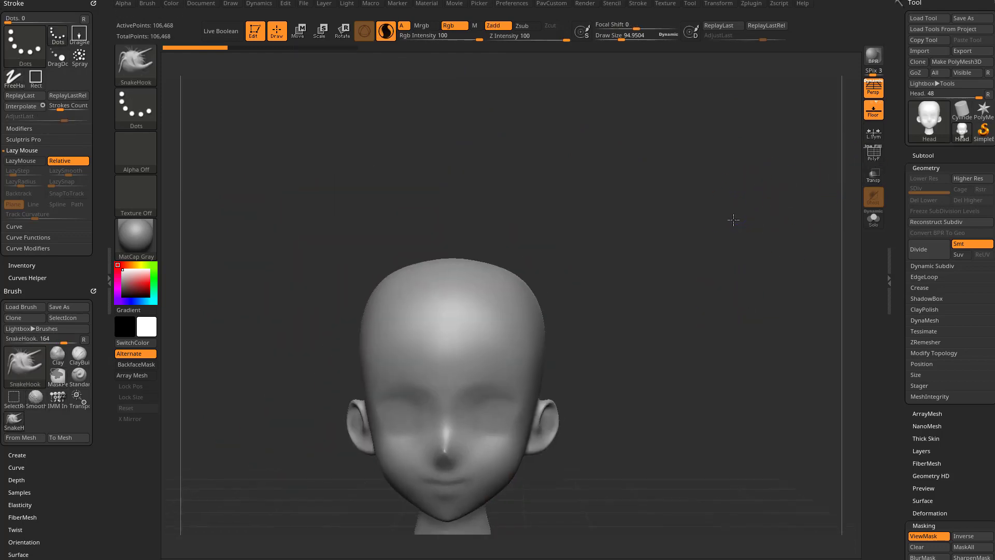
Step: Pull mirrored long horns from the head's upper sides and shorter ones above the ears, and interpolate between the two strokes
key(f)
drag(543, 264, 627, 229)
drag(643, 195, 643, 195)
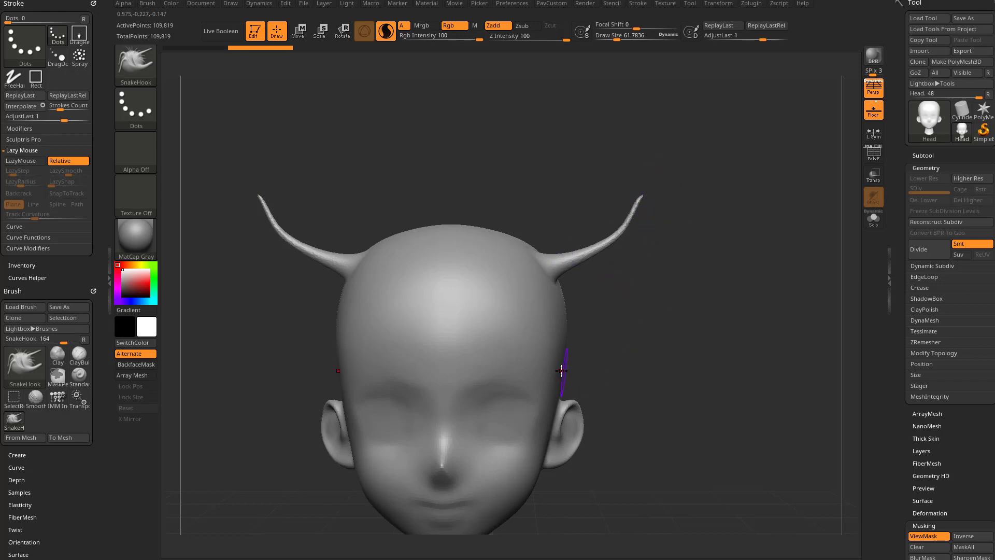
drag(556, 366, 625, 354)
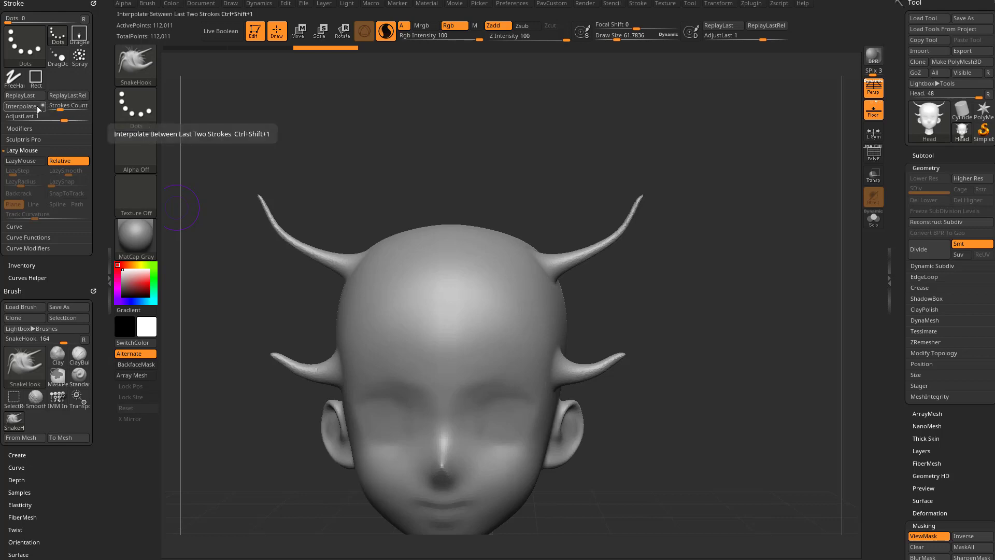
key(ctrl+shift+1)
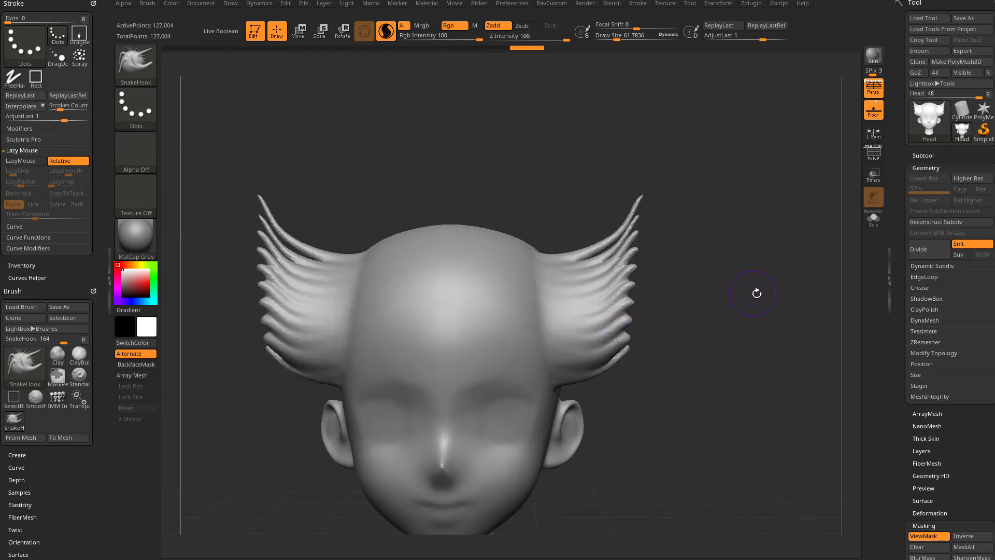
Step: Inspect the interpolated horn rows from several angles, and undo the interpolation and the horn strokes
drag(757, 291, 672, 297)
right_drag(675, 295, 684, 258)
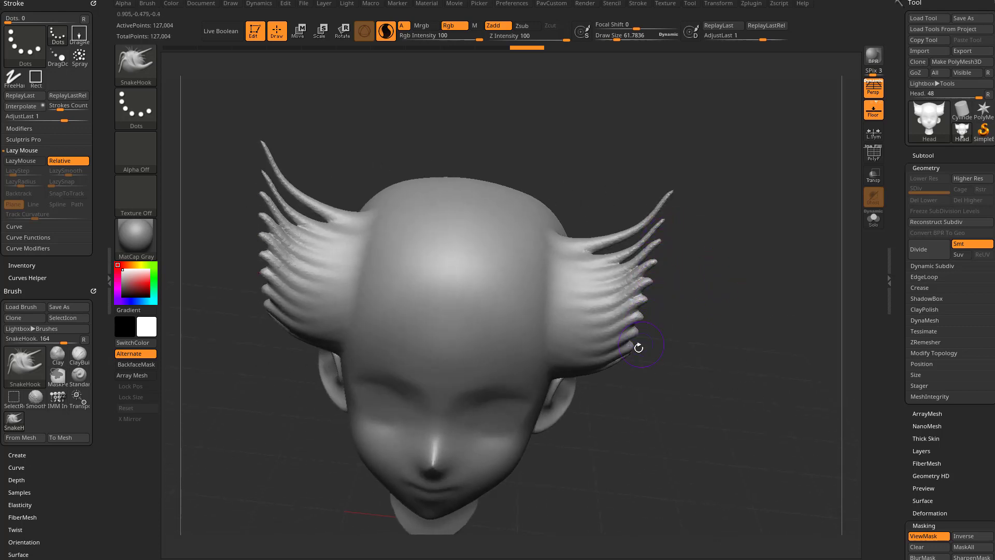
mouse_move(638, 347)
right_down()
mouse_move(688, 280)
mouse_move(634, 358)
right_up()
right_drag(580, 383, 651, 275)
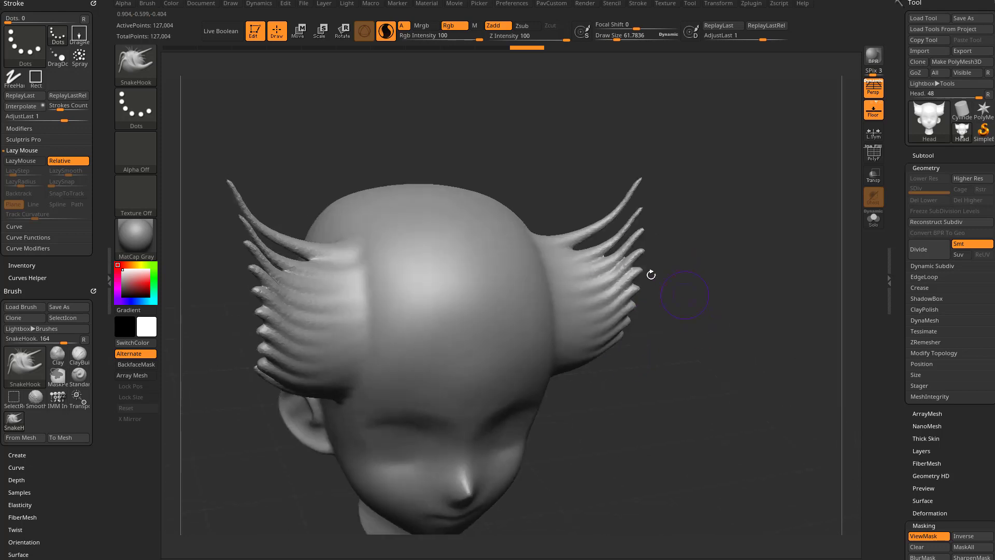
right_drag(734, 264, 638, 344)
right_drag(644, 224, 589, 262)
right_drag(598, 219, 805, 199)
key(ctrl+z)
key(ctrl+z)
key(ctrl+z)
key(ctrl+z)
key(ctrl+z)
key(ctrl+z)
key(ctrl+z)
key(ctrl+z)
key(ctrl+z)
key(ctrl+z)
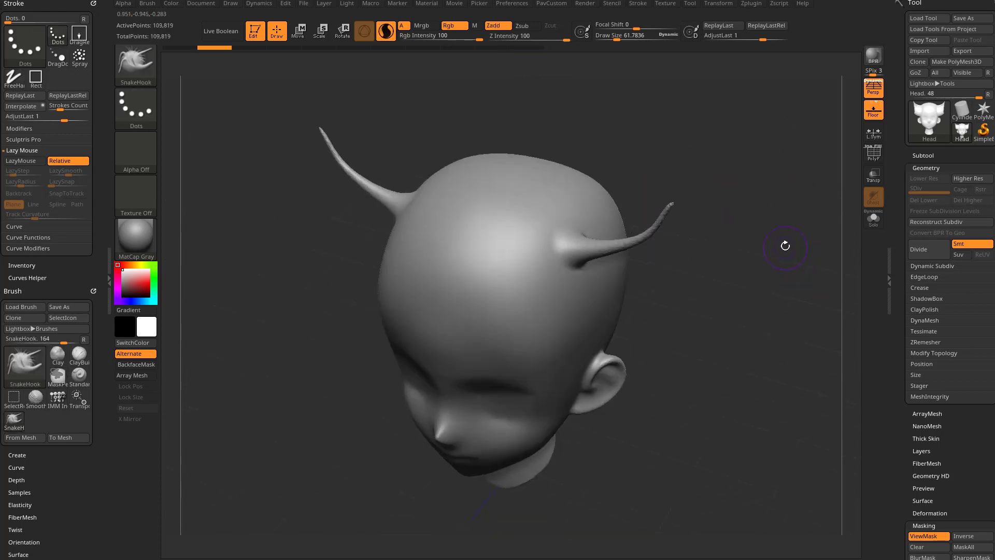
Step: Pull a long curved horn from the head's upper side and a short one above the ear, and interpolate between them
mouse_move(566, 283)
mouse_down()
mouse_move(662, 279)
mouse_move(674, 268)
mouse_up()
mouse_move(526, 370)
mouse_down()
mouse_move(536, 401)
mouse_move(552, 389)
mouse_up()
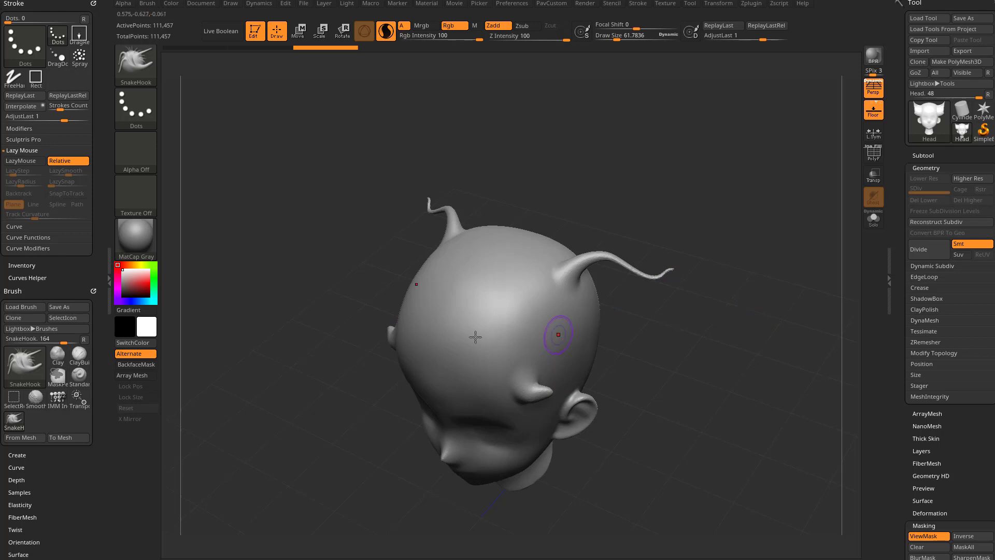
key(ctrl+shift+z)
key(ctrl+shift+z)
key(ctrl+shift+z)
key(ctrl+shift+z)
key(ctrl+shift+z)
key(ctrl+shift+z)
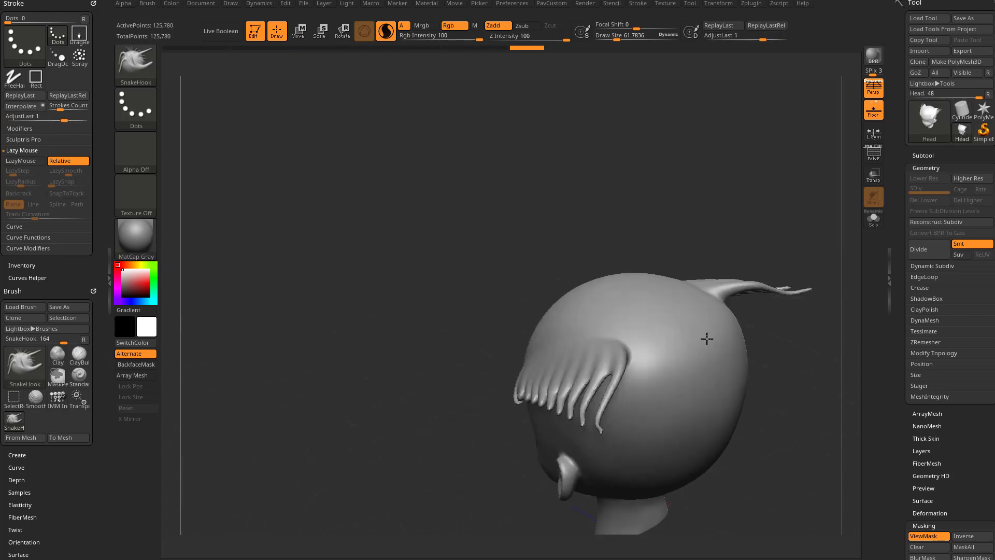
drag(741, 363, 745, 353)
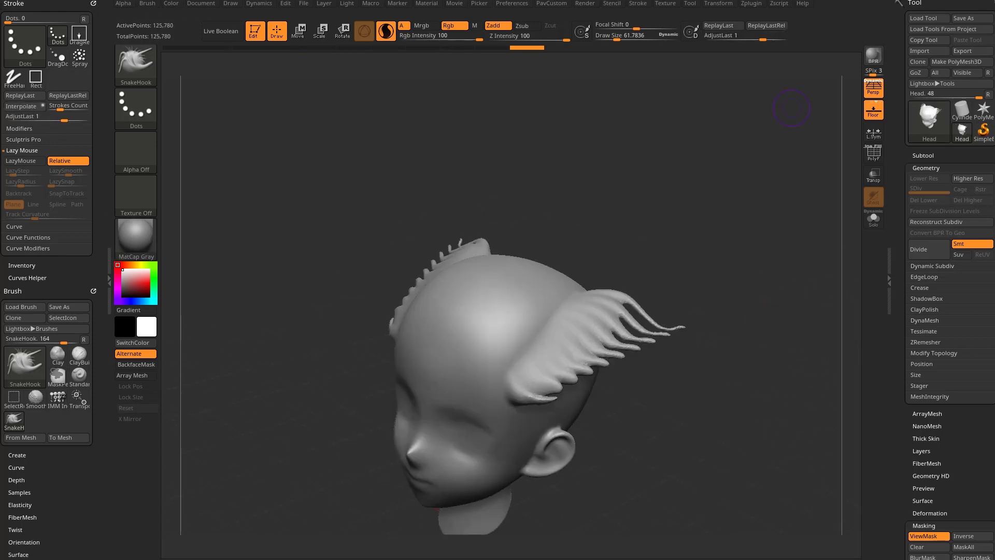
mouse_move(708, 135)
alt+mouse_down()
mouse_move(724, 96)
mouse_move(721, 139)
alt+mouse_up()
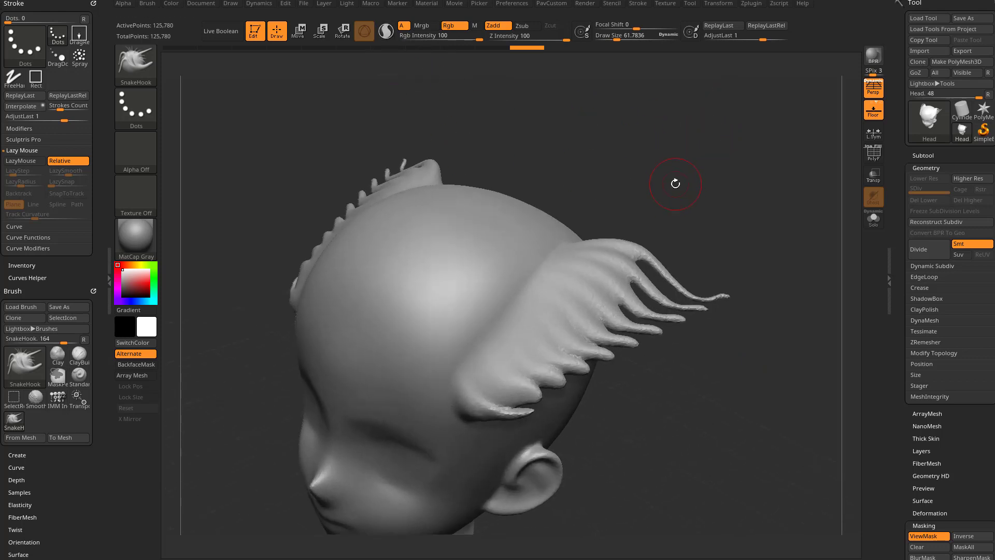
Step: Switch to the Standard brush with the round alpha, set Draw Size to 28.75, and stamp a small disc on the side of the forehead
key(s)
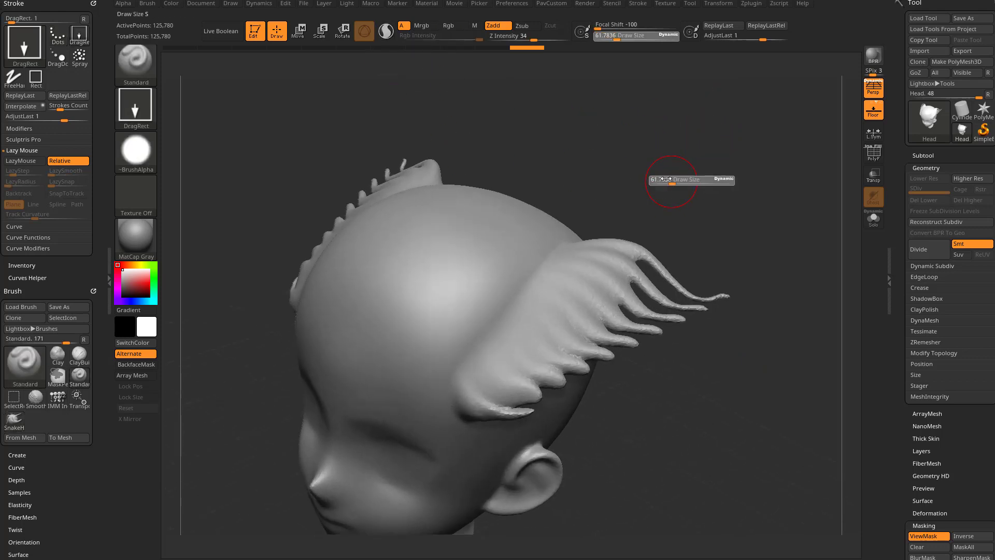
click(666, 179)
mouse_move(665, 178)
mouse_down()
mouse_move(679, 173)
mouse_move(683, 189)
mouse_up()
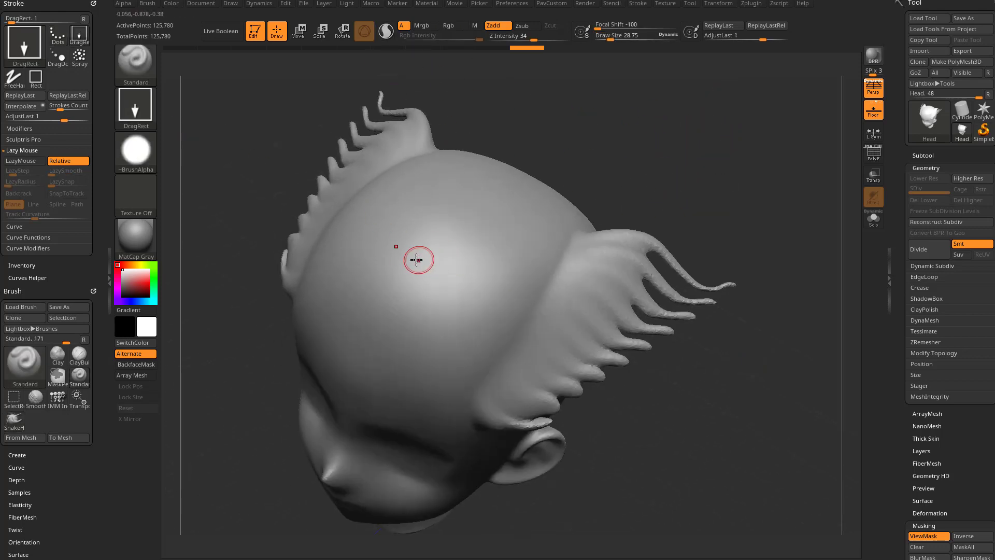
drag(465, 281, 473, 290)
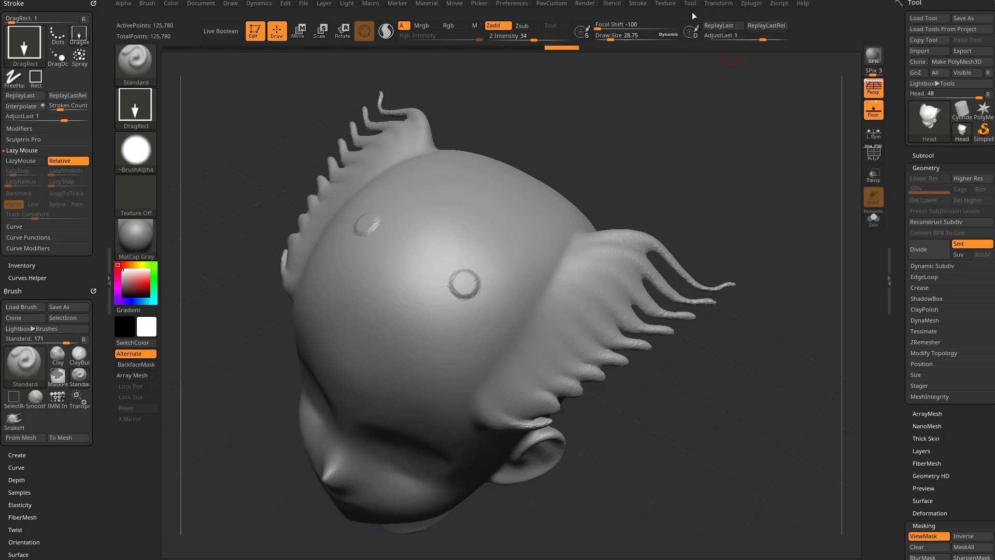
Step: Replay the last disc stroke repeatedly in place to build up its height
click(713, 25)
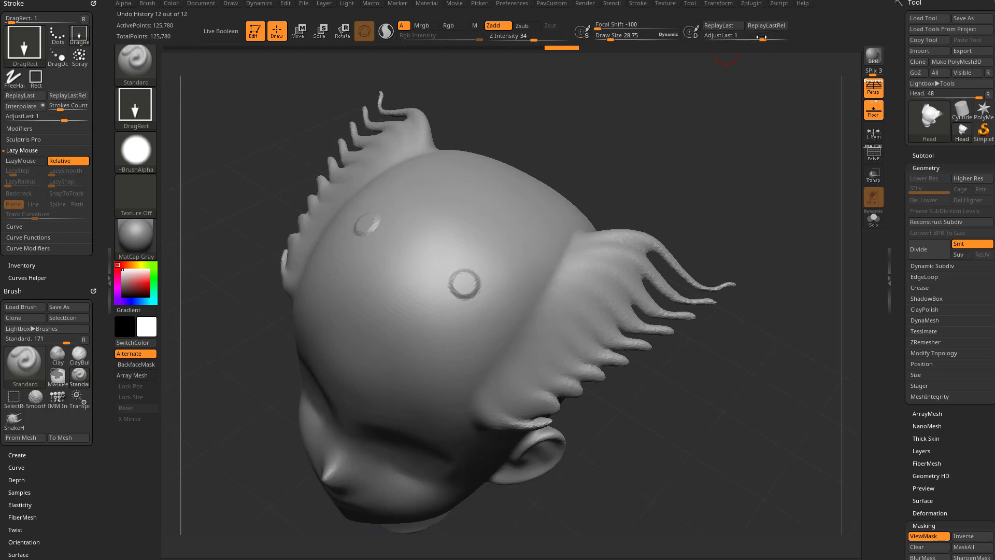
click(731, 27)
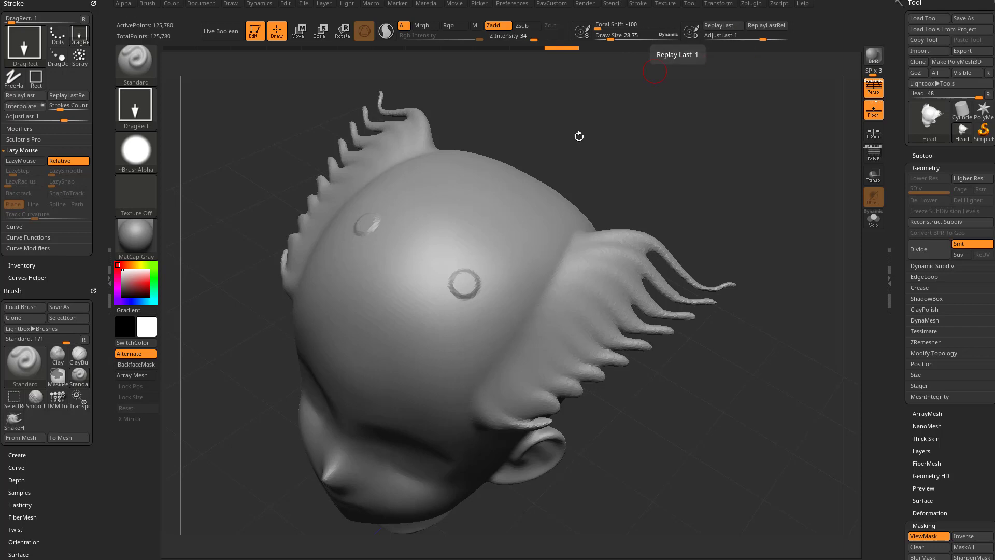
click(727, 27)
click(725, 26)
click(726, 26)
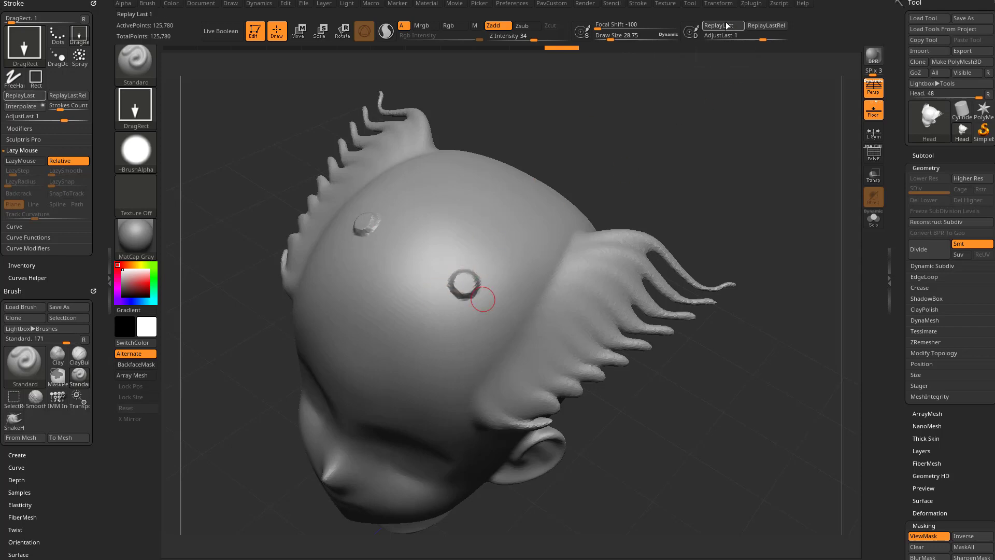
click(726, 26)
click(726, 26)
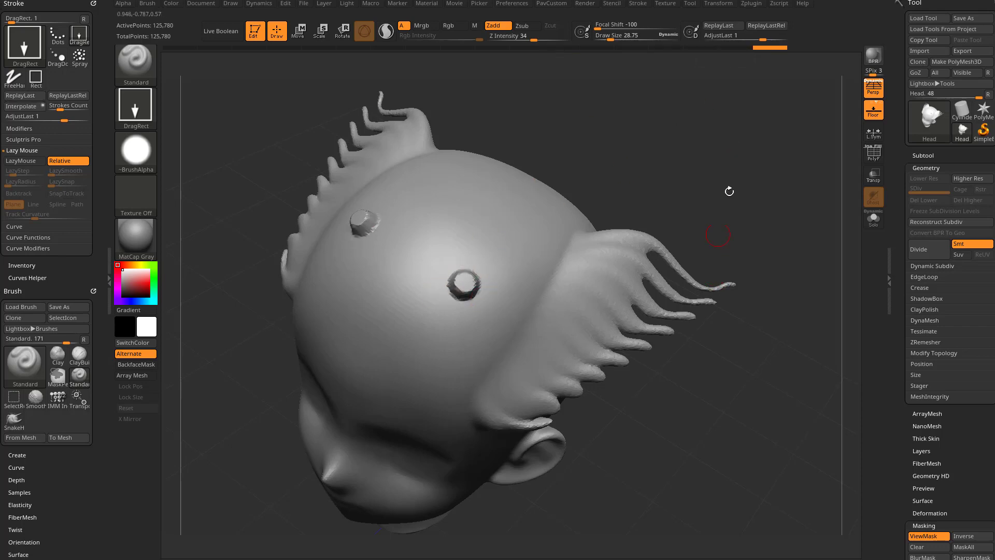
click(727, 27)
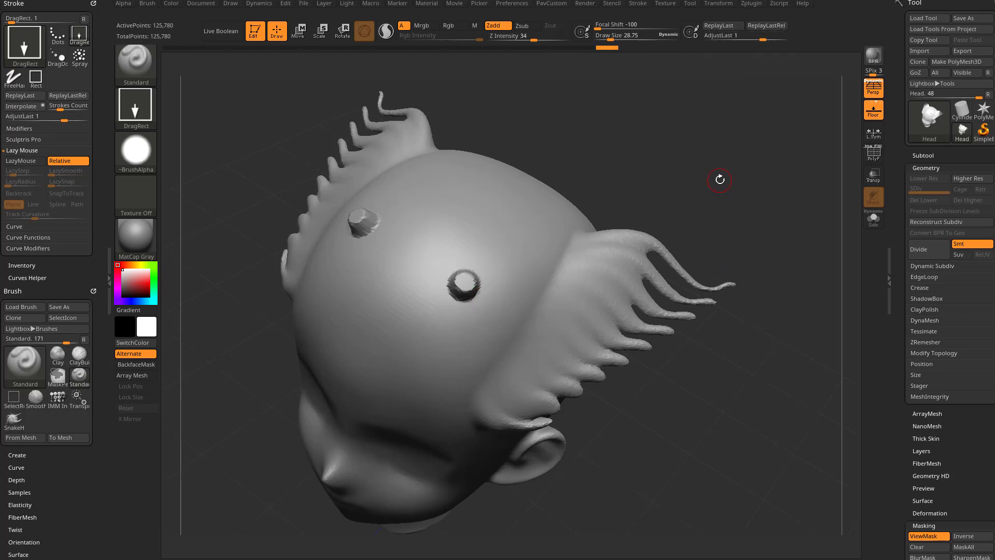
Step: Undo all the replayed strokes and the original disc stamp
key(ctrl+z)
key(ctrl+z)
key(ctrl+z)
key(ctrl+z)
key(ctrl+z)
key(ctrl+z)
key(ctrl+z)
key(ctrl+z)
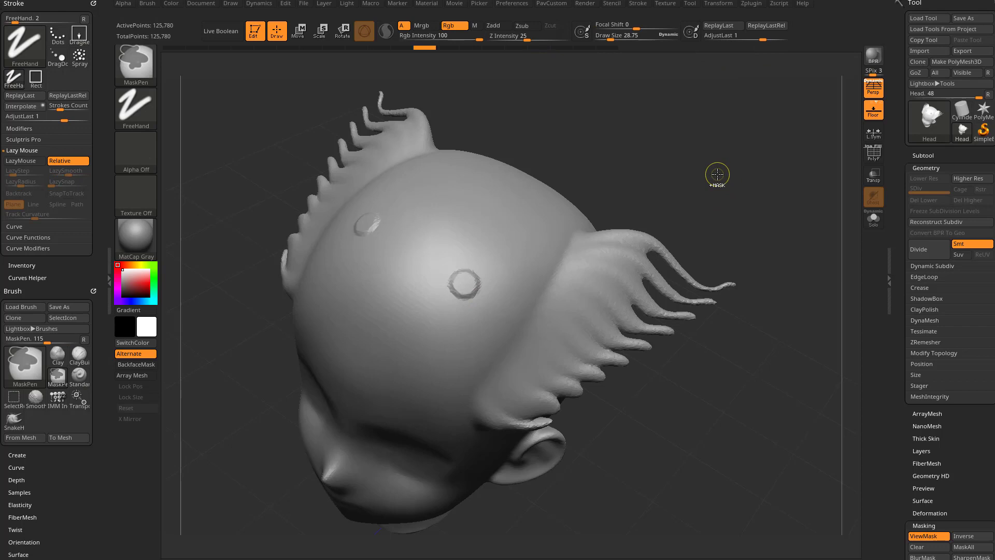
key(ctrl+z)
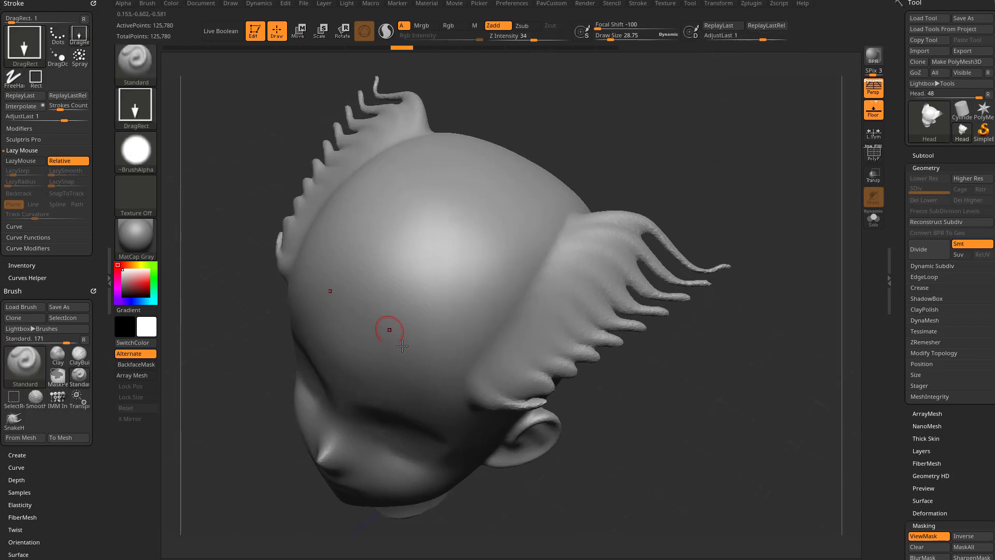
Step: Stamp a larger disc on the side of the forehead and replay it relative to the cursor at scattered spots across the head
drag(425, 331, 461, 313)
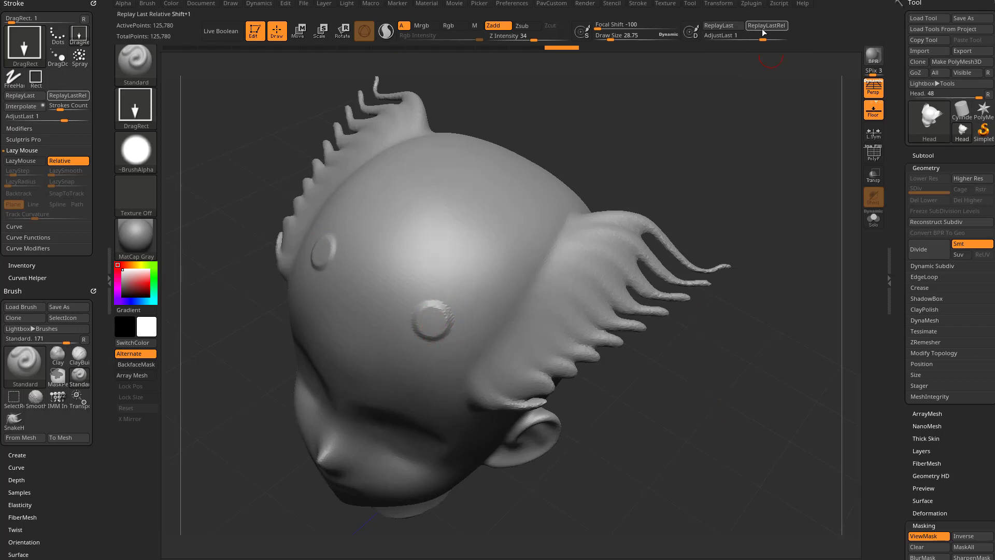
key(shift)
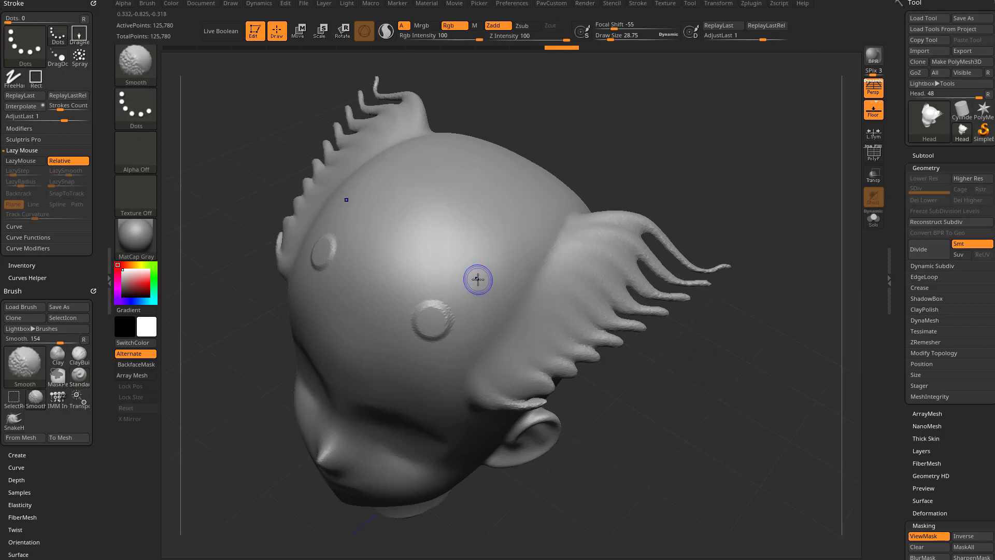
key(shift+1)
key(shift+1)
key(shift+1)
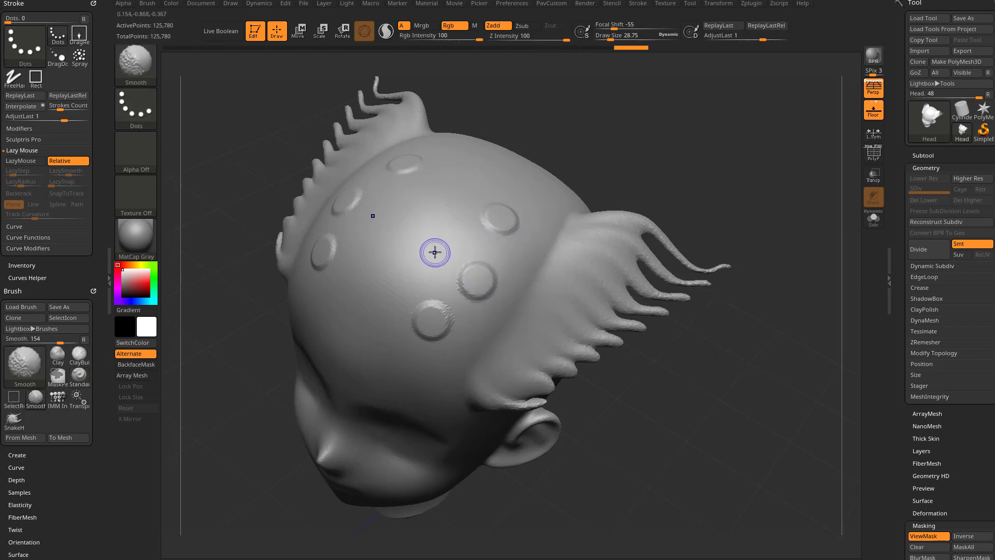
key(shift+1)
key(shift+1)
key(shift+1)
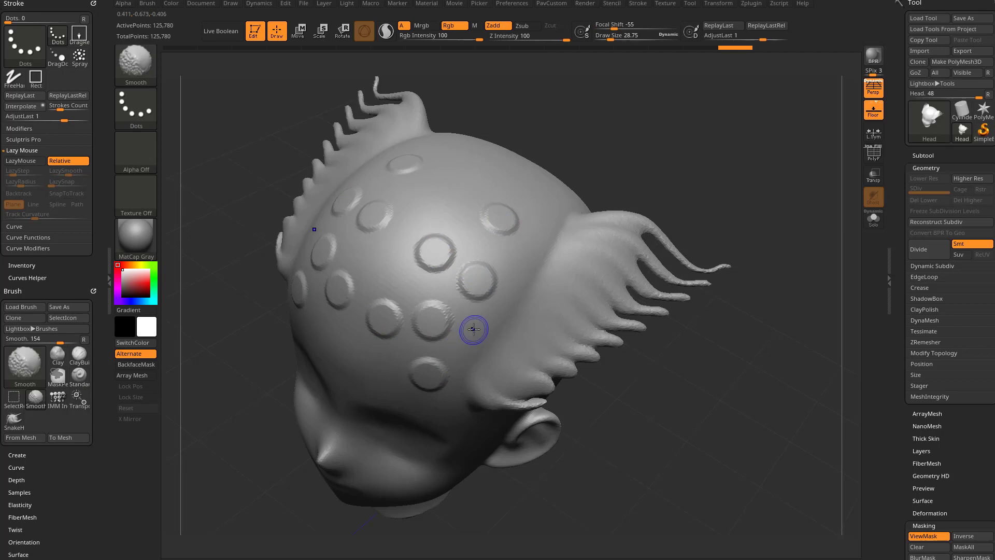
key(shift+1)
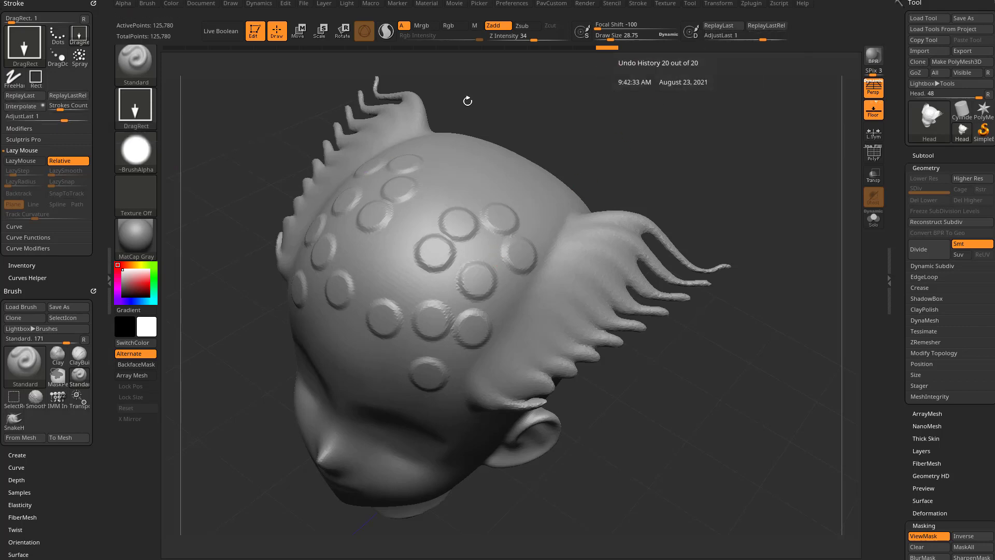
Step: Undo every scattered disc on the head, including the one stamped first
key(ctrl)
key(ctrl+z)
key(ctrl+z)
key(ctrl+z)
key(ctrl+z)
key(ctrl+z)
key(ctrl+z)
key(ctrl+z)
key(ctrl+z)
key(ctrl+z)
key(ctrl+z)
key(ctrl+z)
key(ctrl+z)
key(ctrl+z)
key(ctrl+z)
key(ctrl+z)
key(ctrl+z)
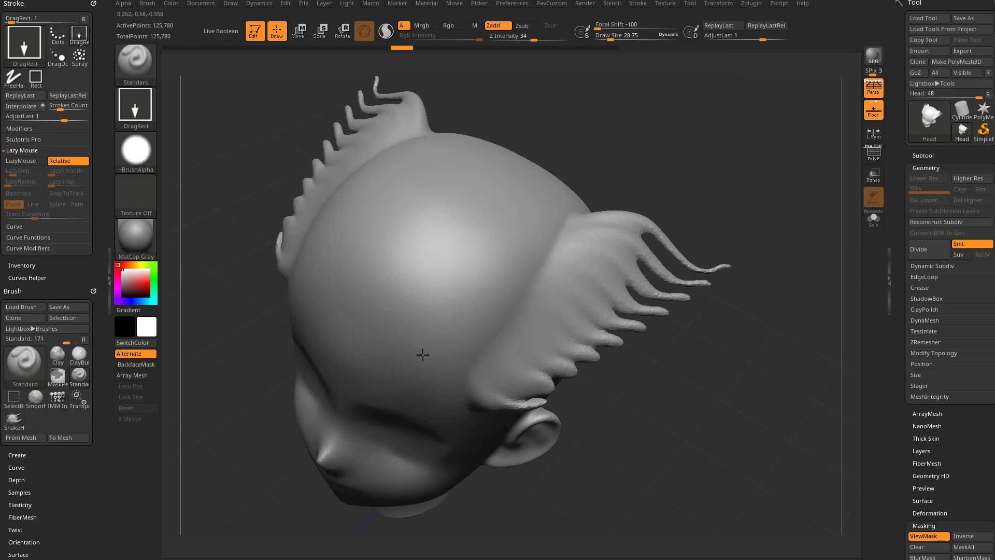
Step: Redo the disc strokes scattered across the anime head
drag(428, 357, 429, 359)
key(ctrl+shift)
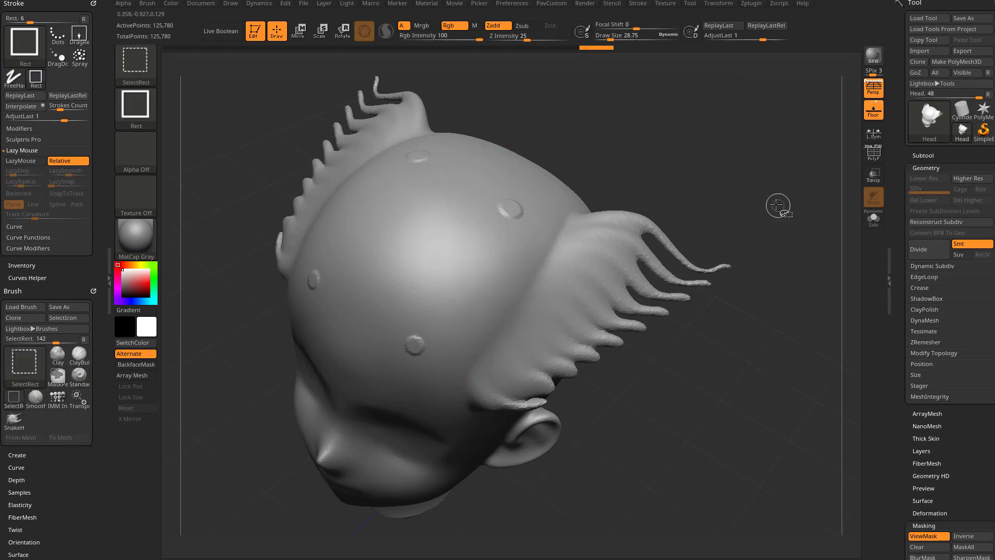
key(ctrl+shift+z)
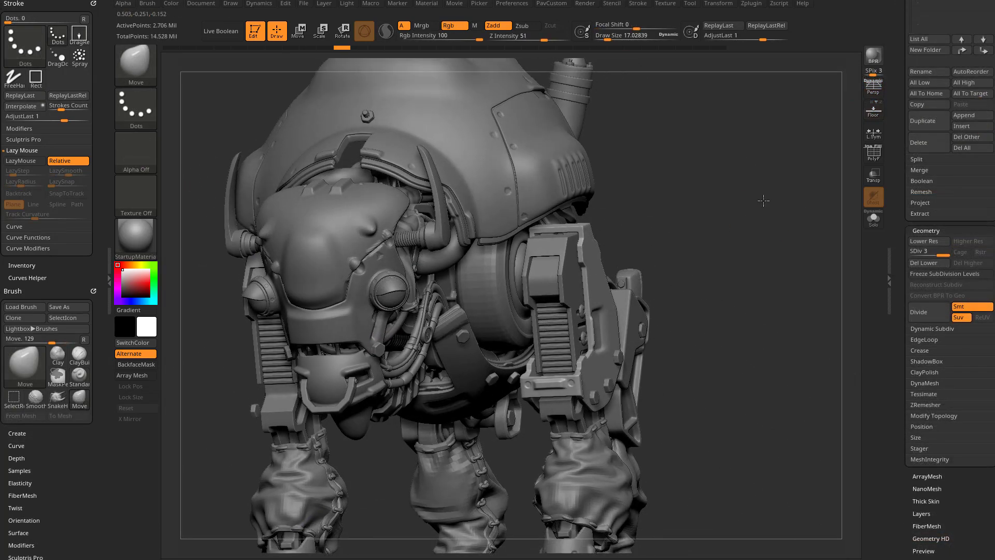
Step: Isolate the robot's armour plate and pull two separate bumps outward along its slanted edge with the Move brush
click(873, 218)
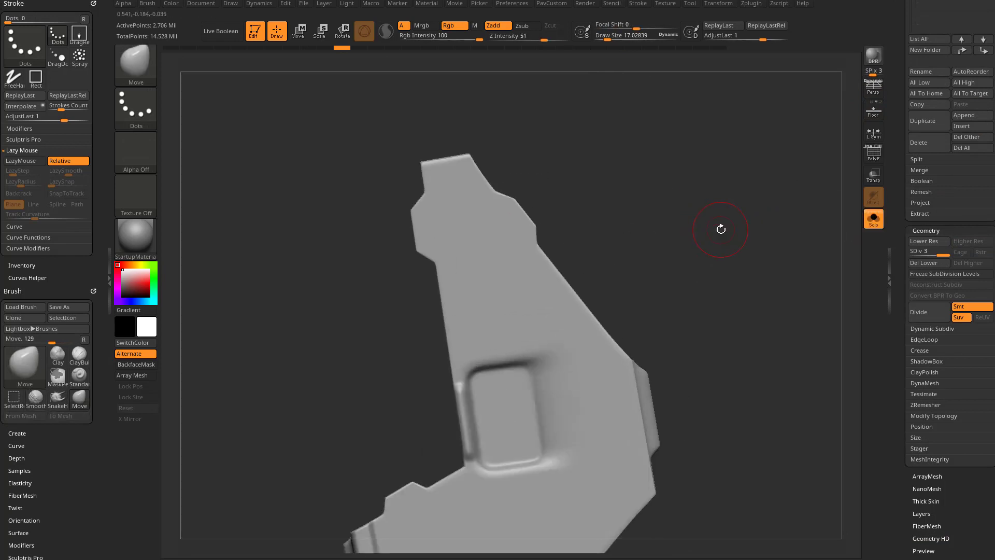
alt+drag(662, 288, 638, 288)
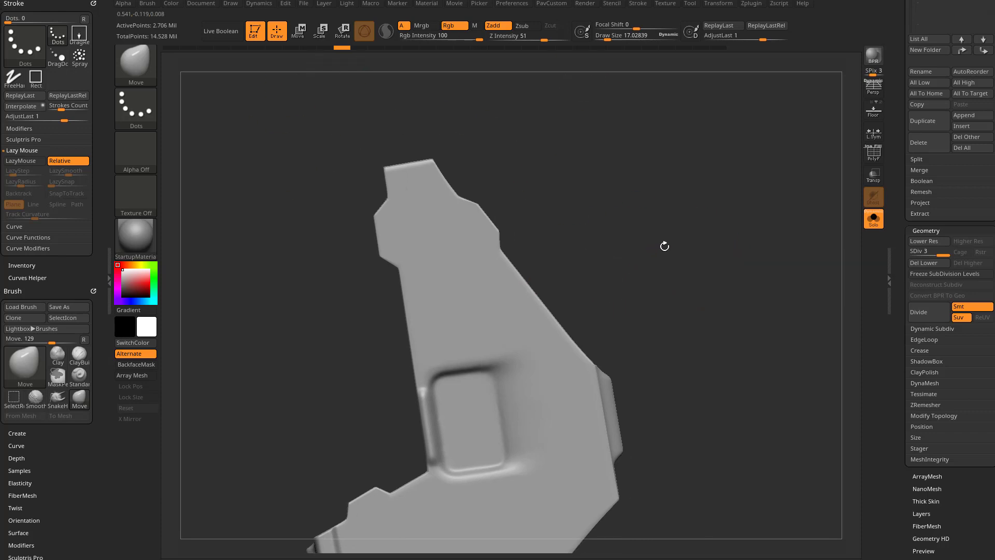
drag(583, 360, 627, 296)
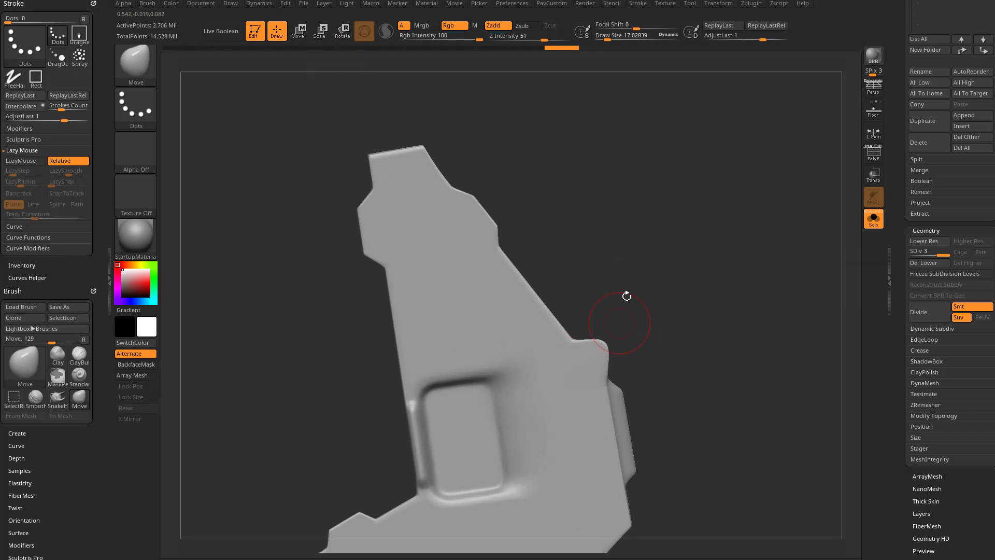
drag(511, 266, 536, 247)
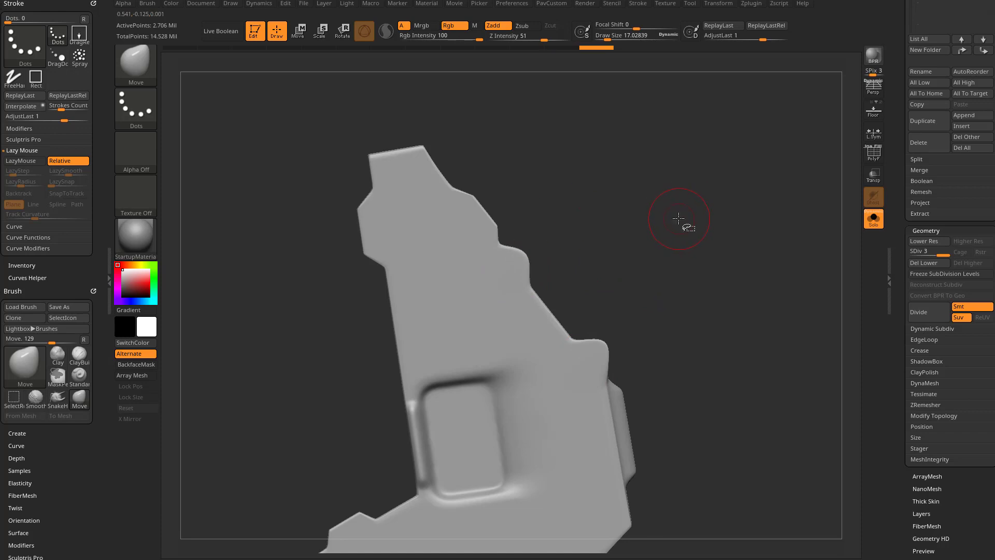
Step: Interpolate between the two Move strokes to fill the slanted edge between the bumps
key(ctrl+z)
key(ctrl+z)
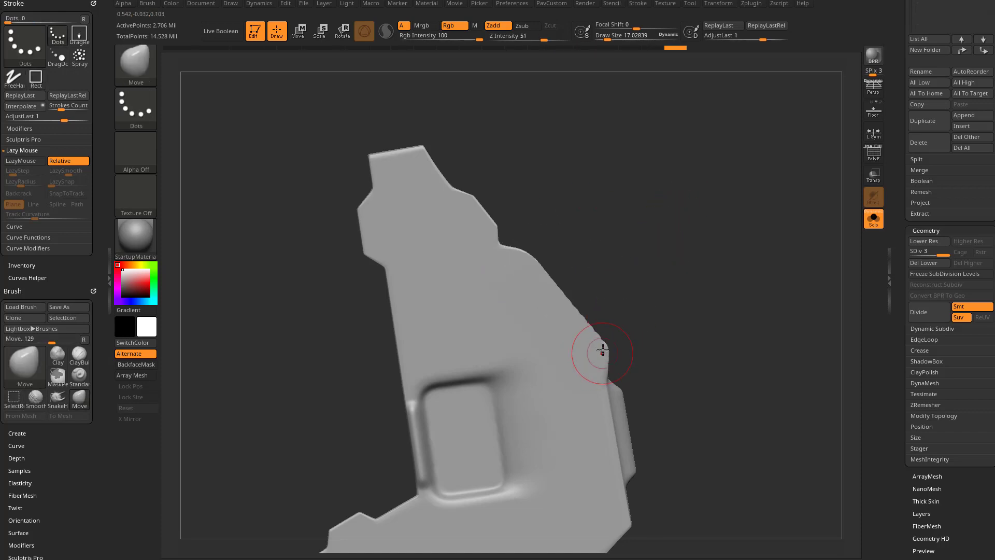
key(ctrl+z)
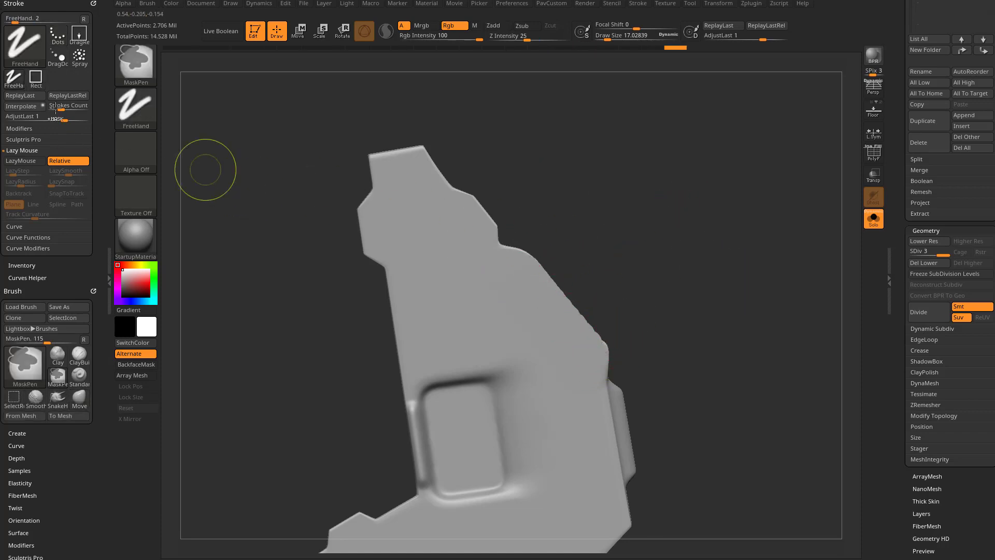
Step: Undo the interpolated strokes and both bumps on the plate, and adjust the interpolation Strokes Count
key(ctrl+z)
key(ctrl+z)
key(ctrl+z)
key(ctrl+z)
key(ctrl+z)
key(ctrl+z)
key(ctrl+z)
key(ctrl+z)
key(ctrl+z)
key(ctrl+z)
click(64, 109)
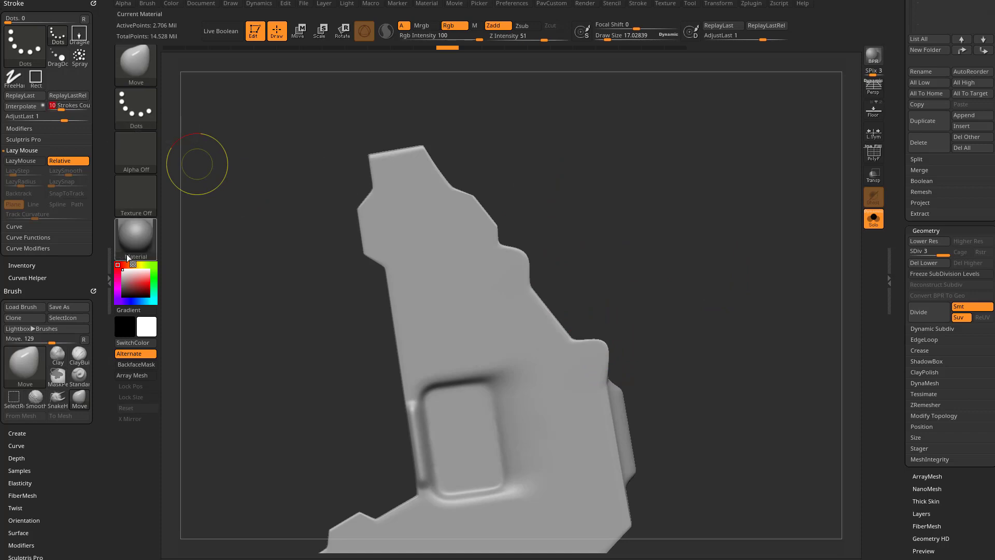
drag(746, 261, 741, 258)
key(ctrl+z)
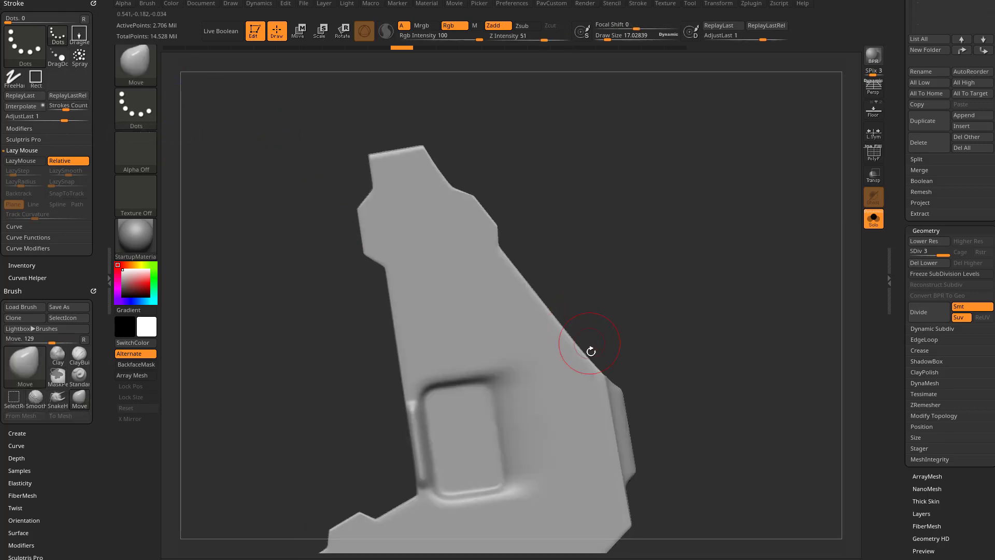
Step: Pull the two ends of the plate's slanted edge outward and interpolate the strokes between them into an even edge
mouse_move(591, 361)
mouse_down()
mouse_move(620, 328)
mouse_move(533, 240)
mouse_move(529, 246)
mouse_up()
key(ctrl+shift)
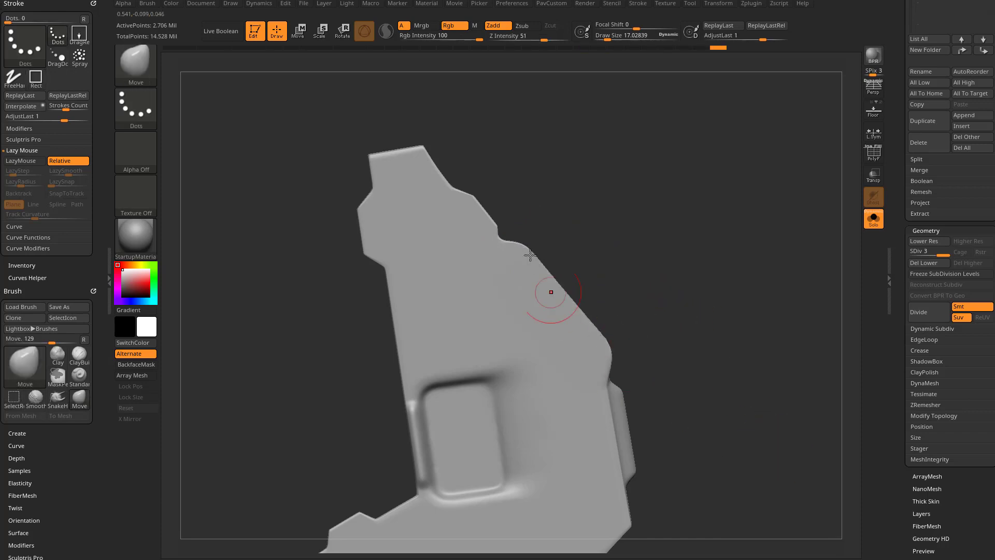
drag(727, 286, 613, 284)
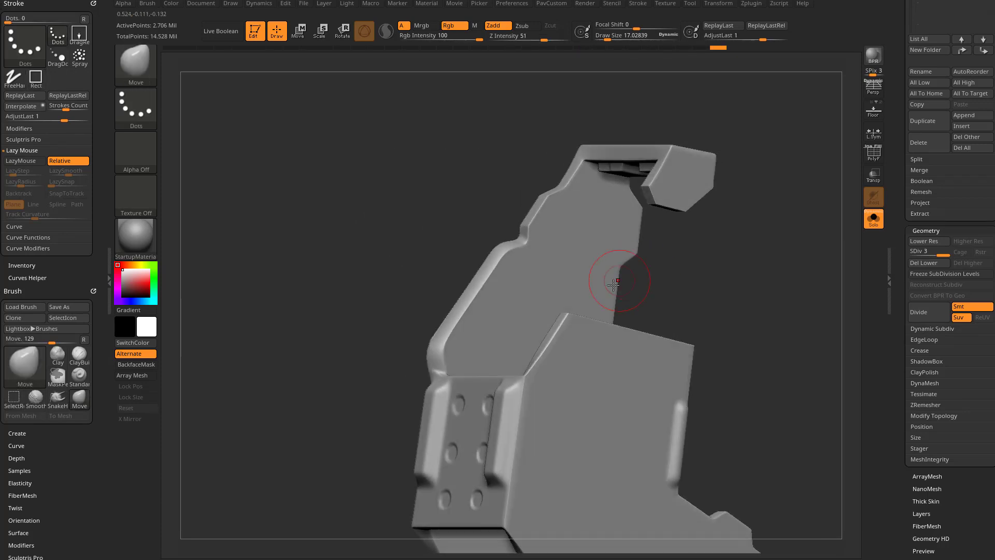
drag(699, 286, 729, 297)
Step: Switch to the Standard brush at a draw size of about 26.6 and smooth the upper part of the plate's slanted edge
key(s)
key(b)
key(s)
key(t)
key(s)
mouse_move(563, 277)
mouse_down()
mouse_move(586, 266)
mouse_move(562, 341)
mouse_up()
shift+drag(524, 256, 543, 285)
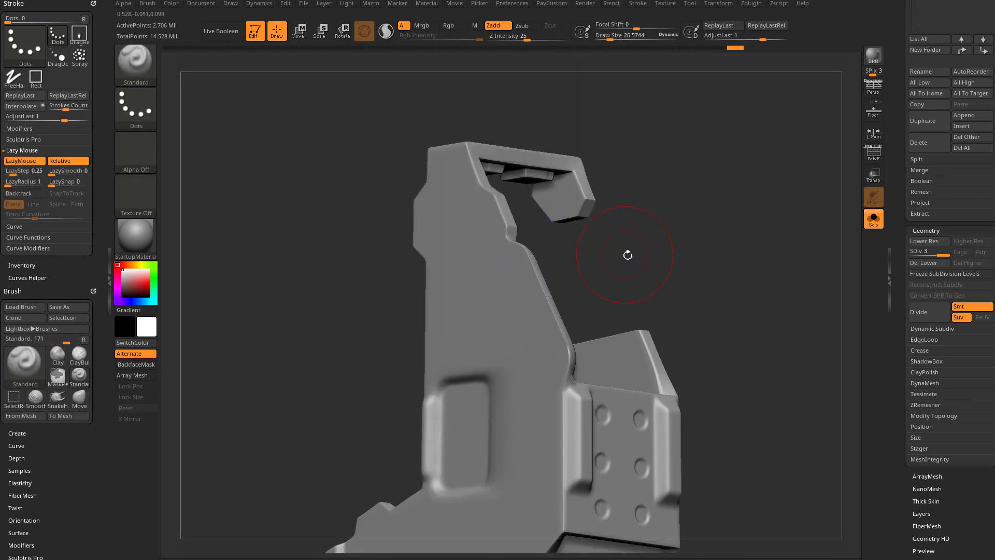
Step: Reduce the draw size to about 22.5 and smooth the remaining length of the plate's reshaped edge
mouse_move(628, 253)
mouse_down()
mouse_move(562, 298)
mouse_move(553, 331)
mouse_up()
key(s)
click(559, 298)
drag(500, 332, 593, 282)
mouse_move(635, 244)
mouse_down()
mouse_move(575, 278)
mouse_move(569, 349)
mouse_move(585, 378)
mouse_up()
drag(648, 316, 611, 348)
drag(584, 232, 599, 406)
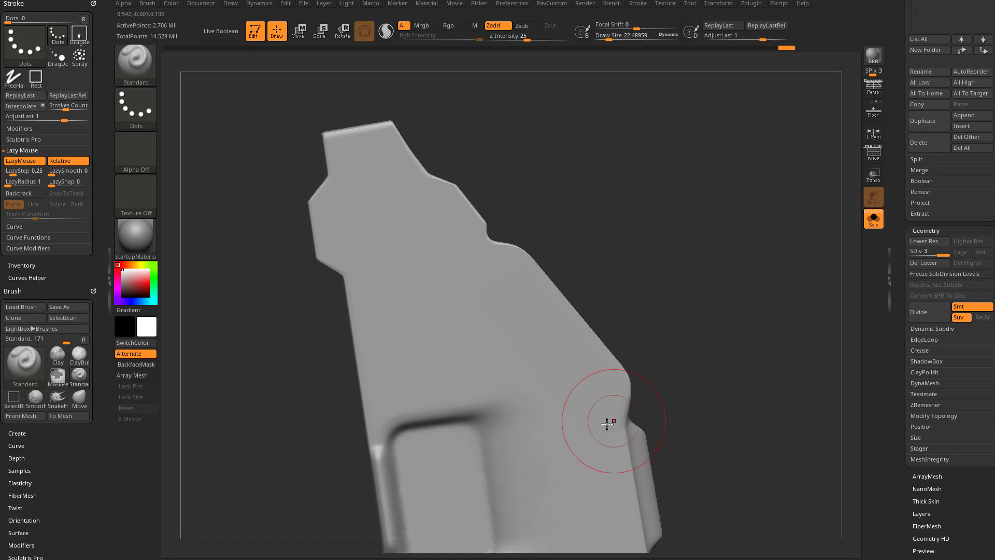
drag(629, 358, 741, 305)
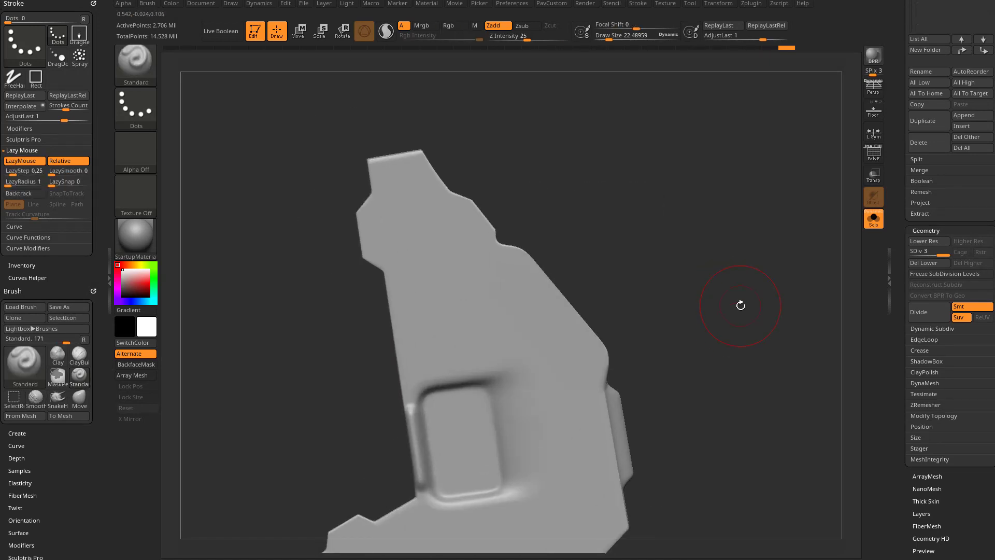